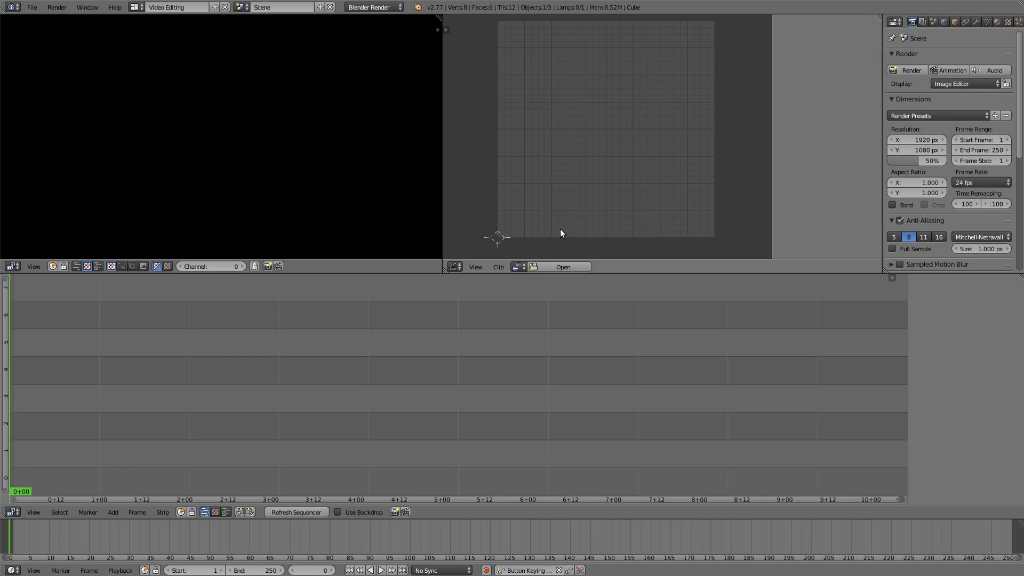
- Open the clip Snatch.avi from the snatch-caravanne folder in the clip editor and frame the whole image
left_click(554, 268)
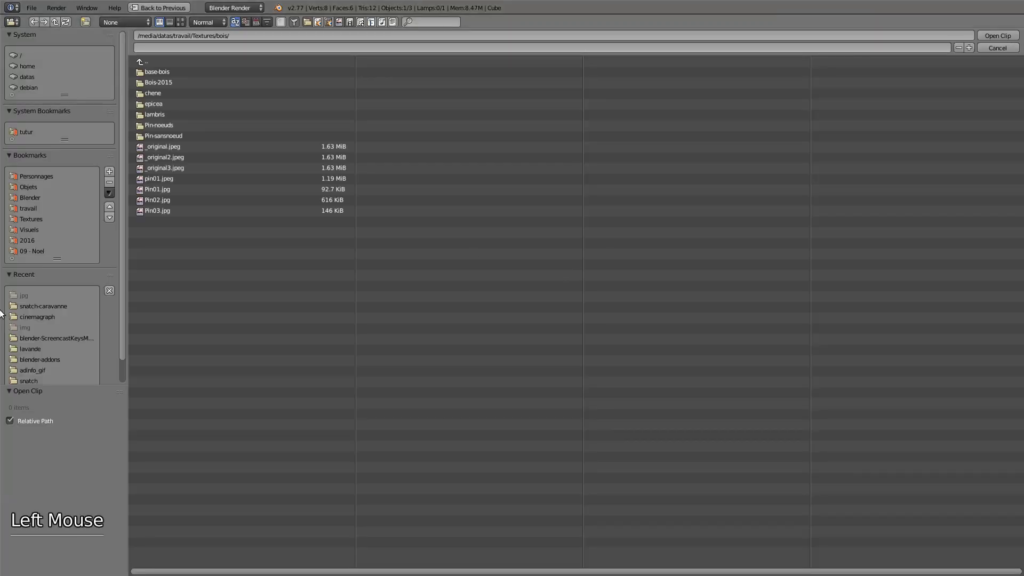
left_click(34, 306)
left_click(162, 71)
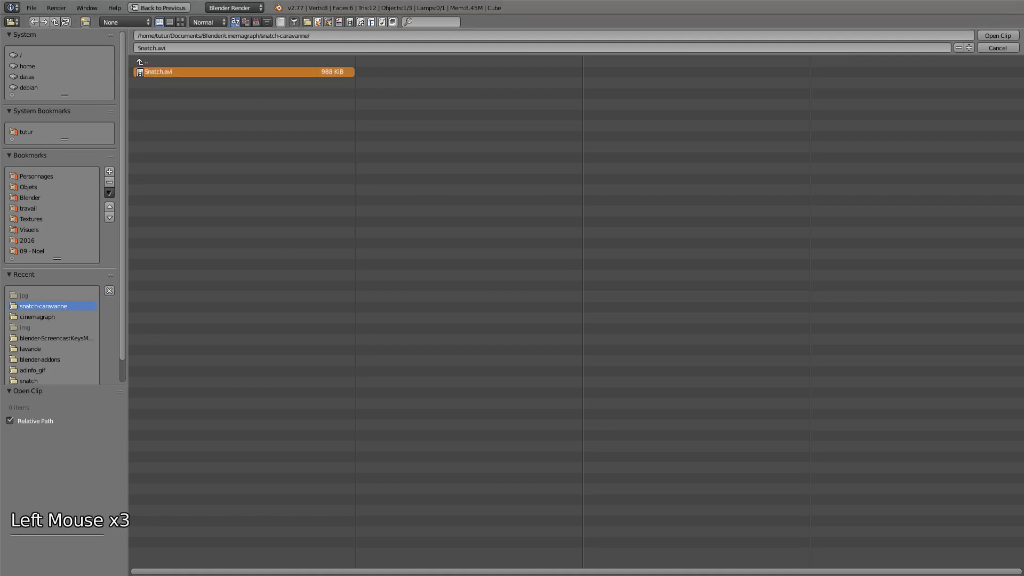
left_click(1001, 37)
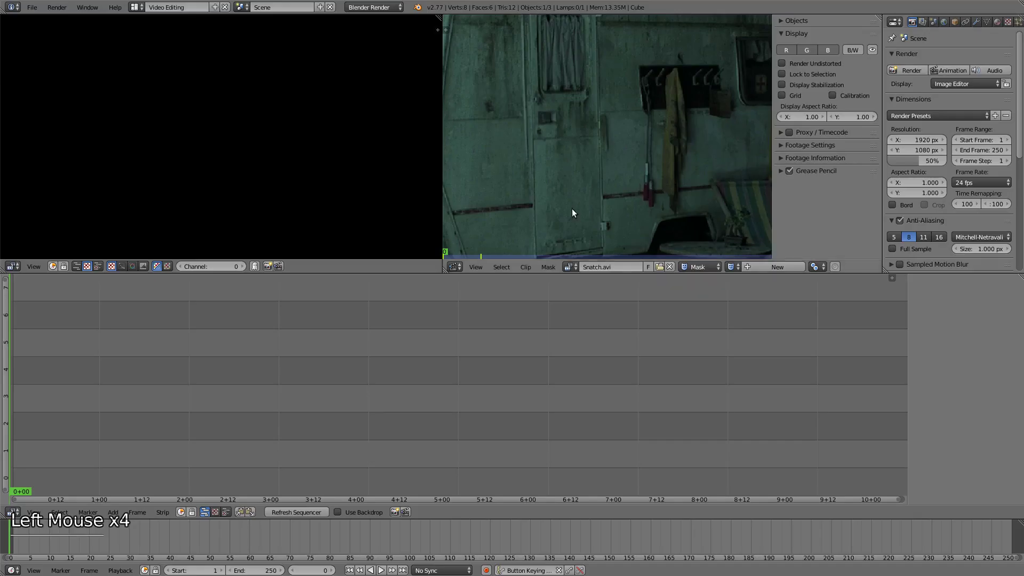
scroll(613, 176, "down", 4)
scroll(601, 171, "up", 2)
scroll(593, 174, "down", 1)
middle_click_drag(593, 175, 611, 121)
scroll(602, 122, "down", 1)
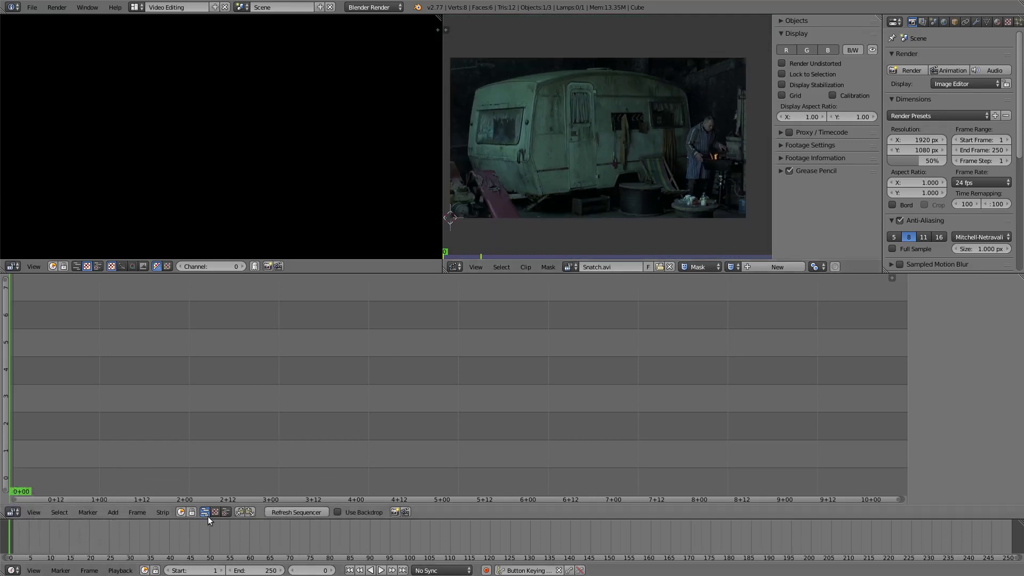
- Add the Snatch.avi clip to the sequencer as a clip strip on channel 1, starting at frame 0
left_click(112, 512)
mouse_move(128, 488)
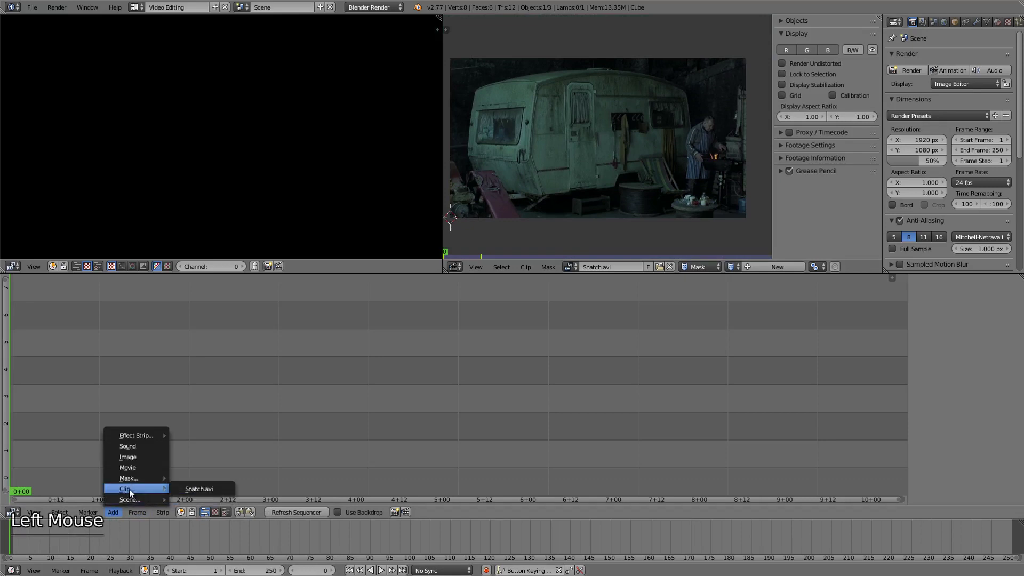
left_click(206, 487)
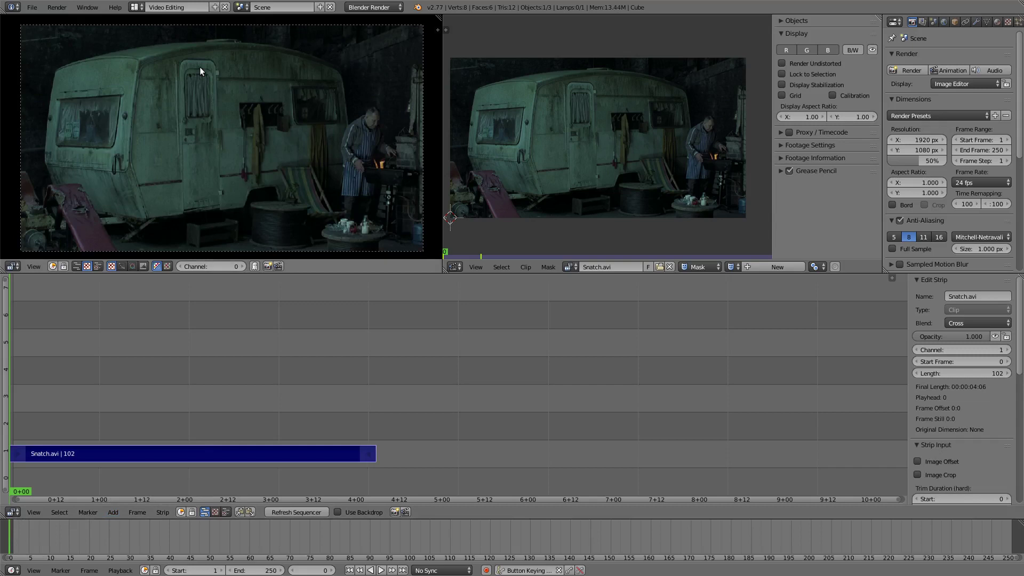
- Set the scene's frame range to start at frame 14 and end at frame 35
middle_click_drag(100, 382, 334, 384)
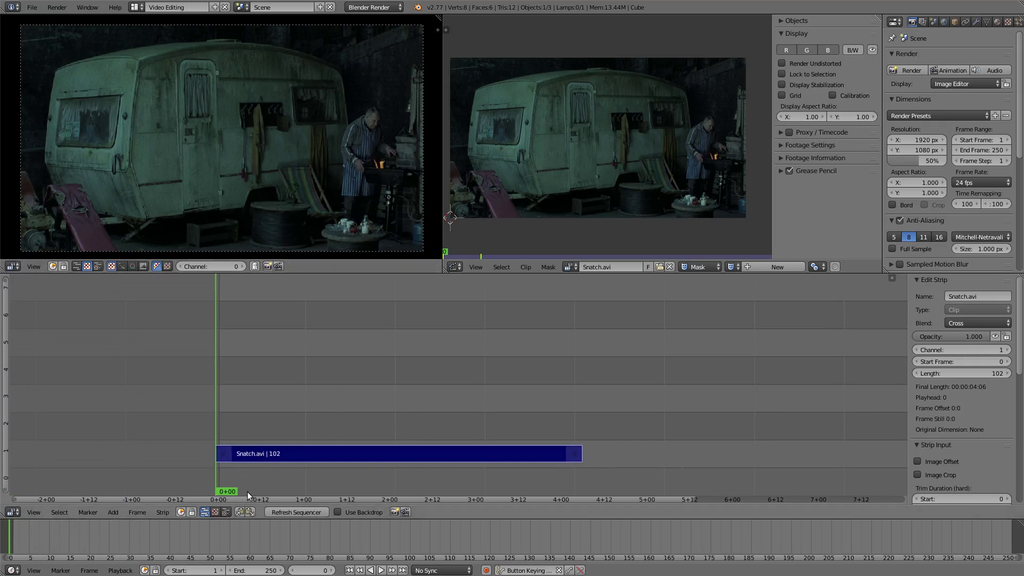
left_click_drag(232, 494, 264, 485)
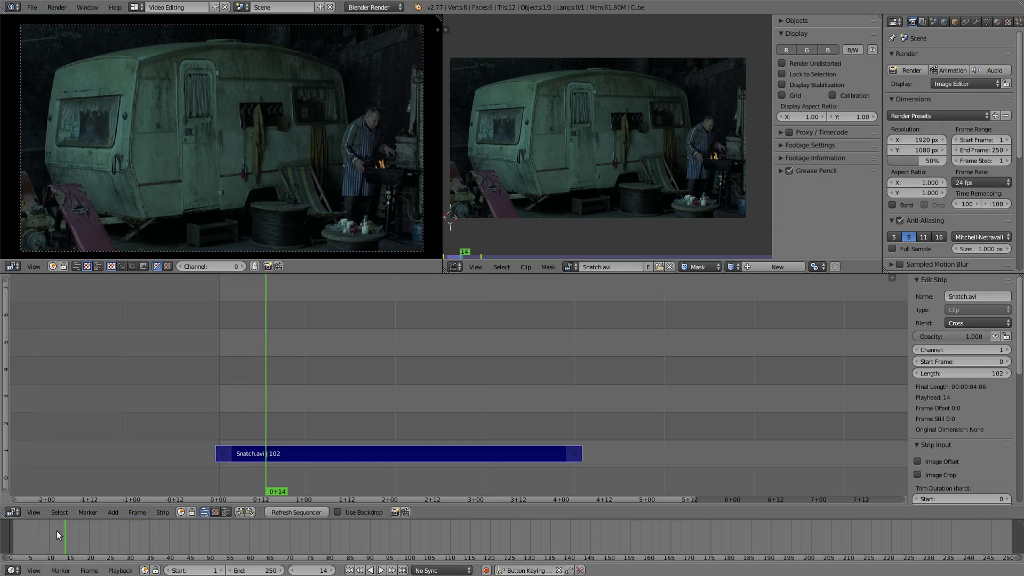
key("s")
left_click_drag(275, 492, 343, 488)
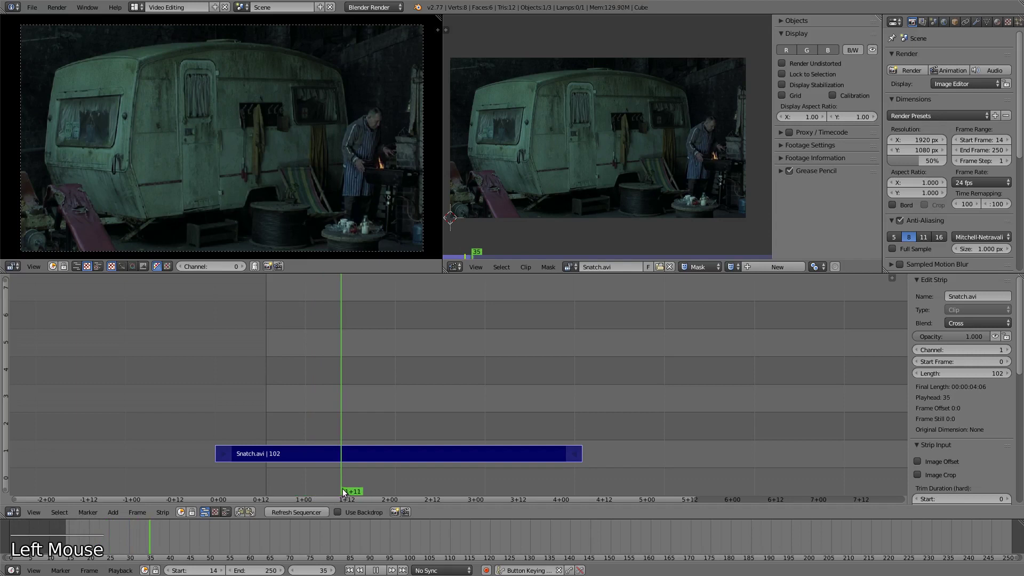
key("e")
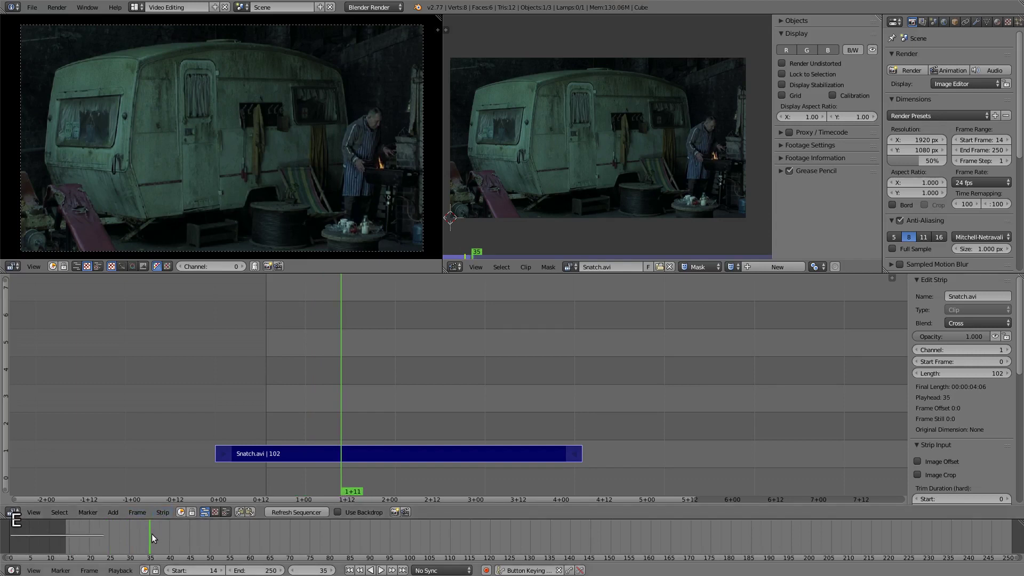
key("e")
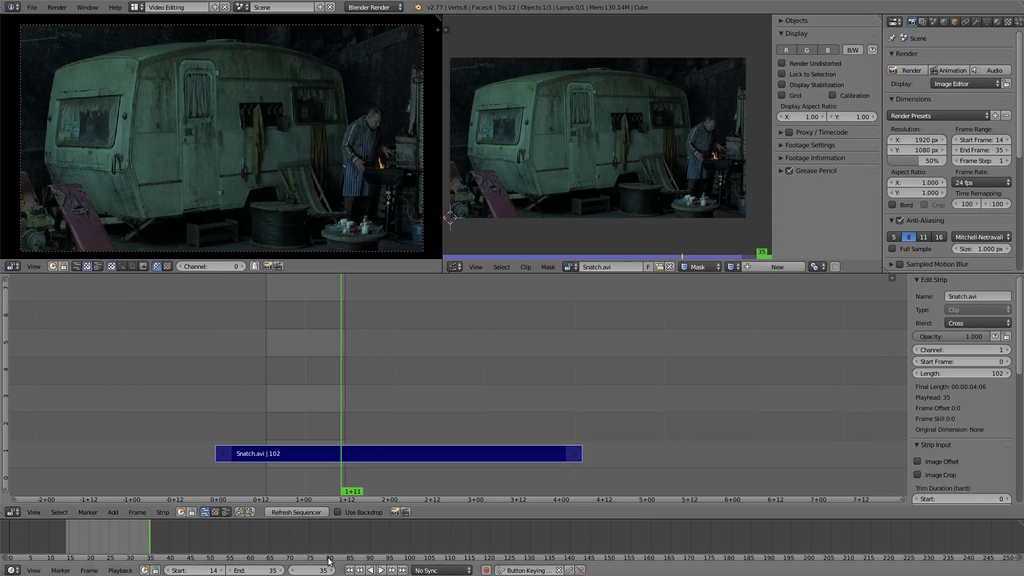
- Play back the chosen frame range and scrub through it to frame 36 to check the loop
left_click(380, 570)
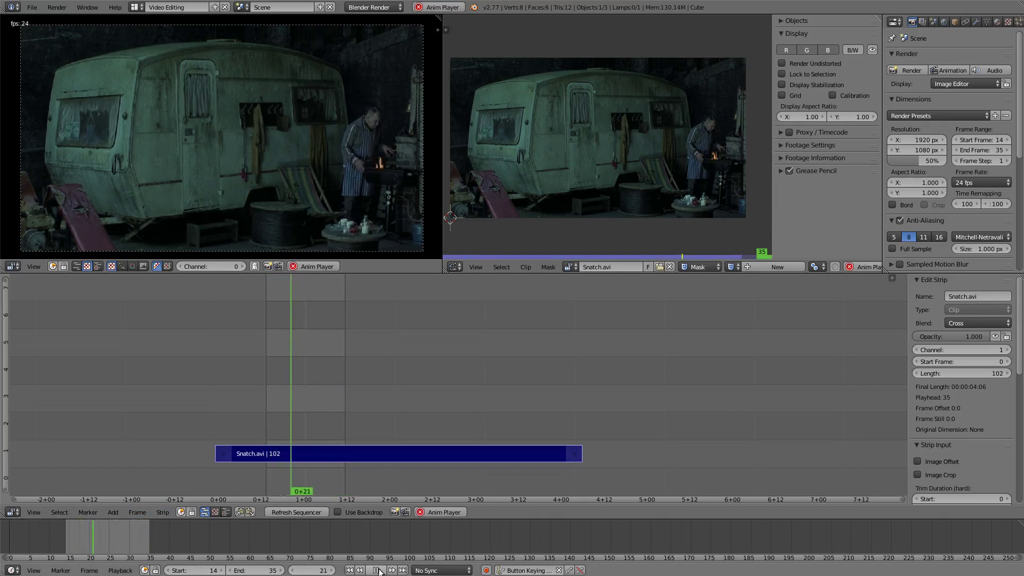
left_click(377, 570)
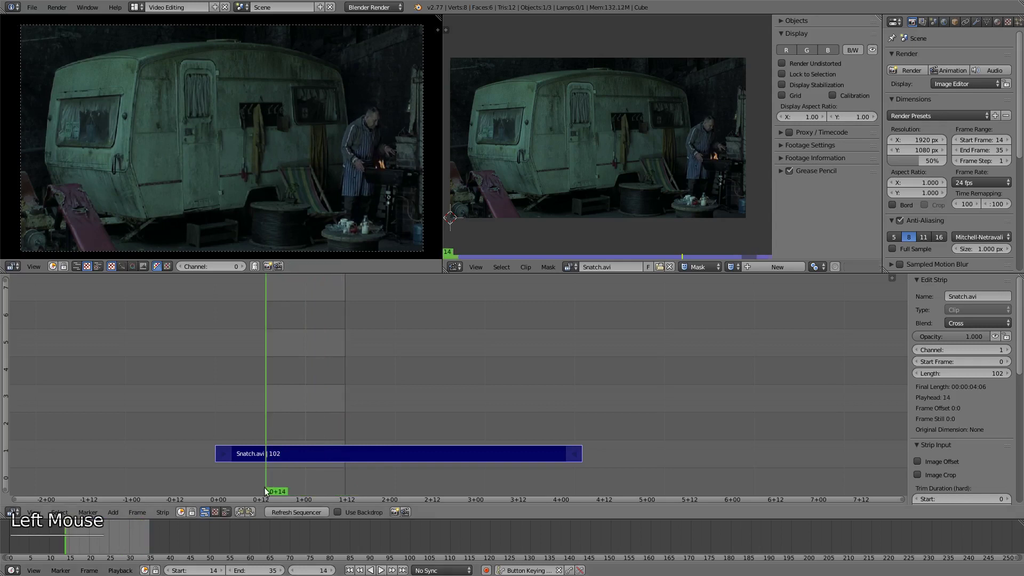
left_click(300, 491)
left_click_drag(305, 490, 345, 482)
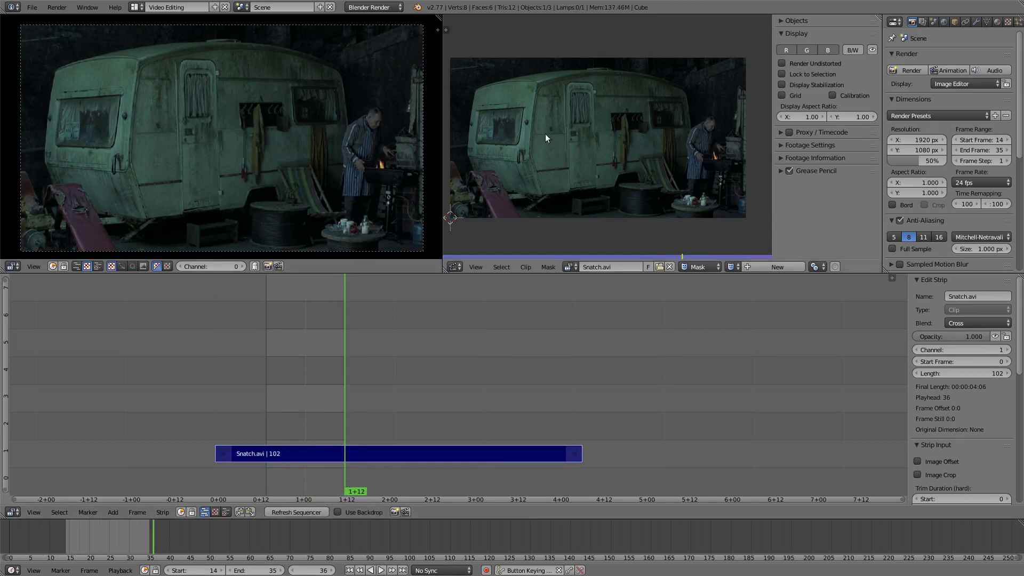
- Create a new mask on the Snatch.avi clip, working close up on the barbecue flame
scroll(702, 131, "up", 7)
middle_click_drag(702, 132, 652, 149)
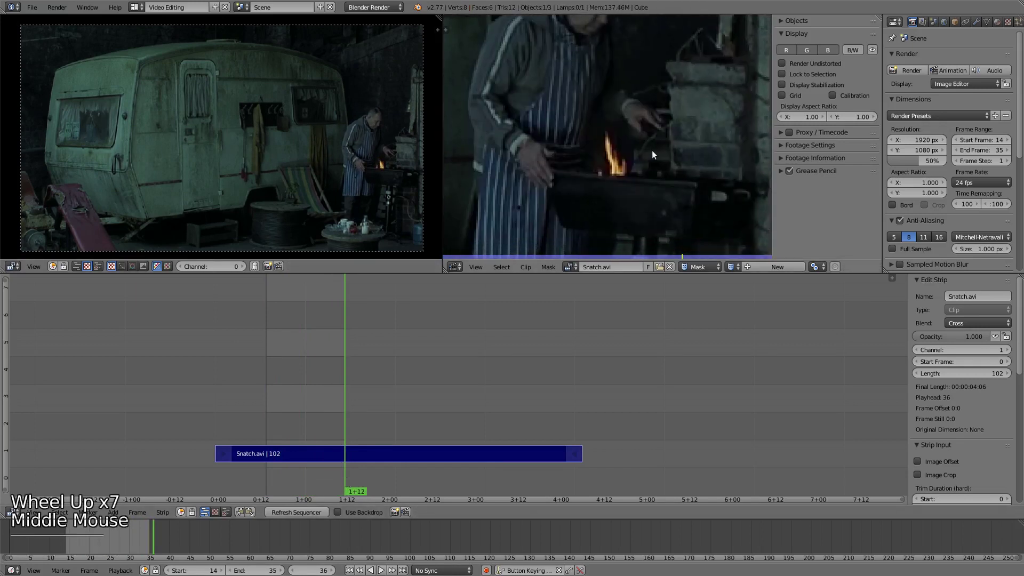
scroll(611, 192, "up", 1)
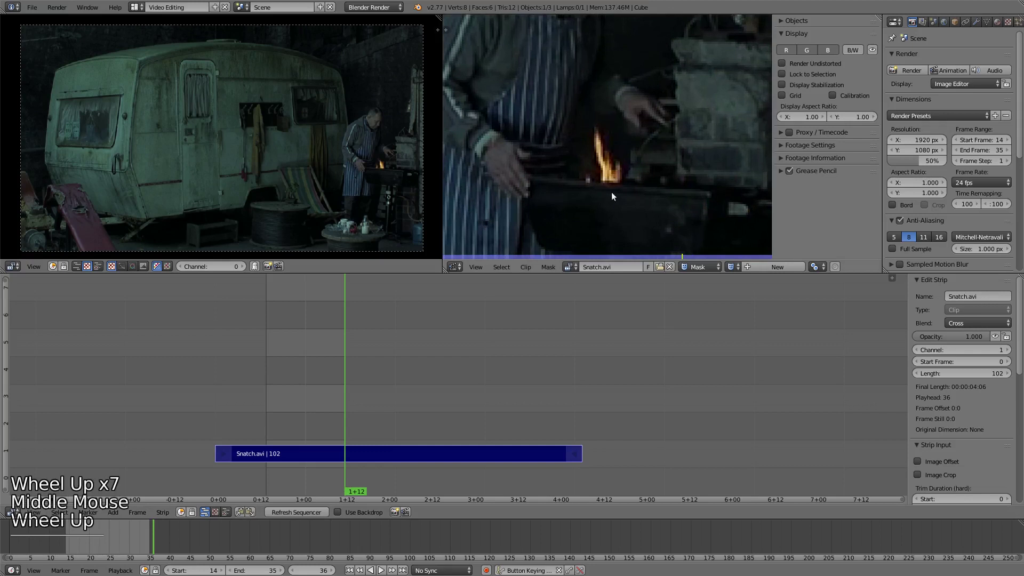
left_click(755, 265)
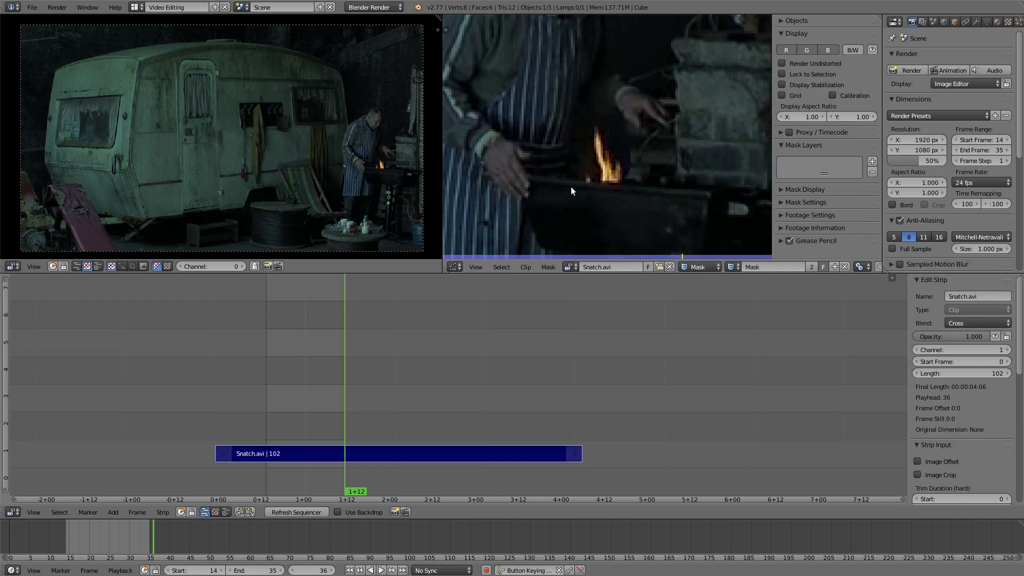
- Draw an eight-point mask outline around the flame above the barbecue and close the spline
key("ctrl")
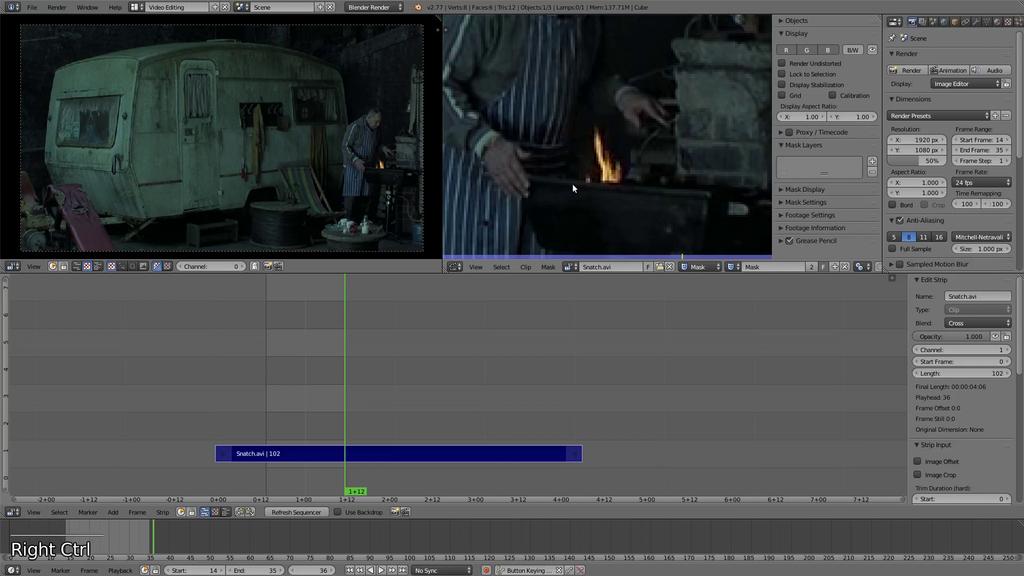
left_click(572, 184, "ctrl")
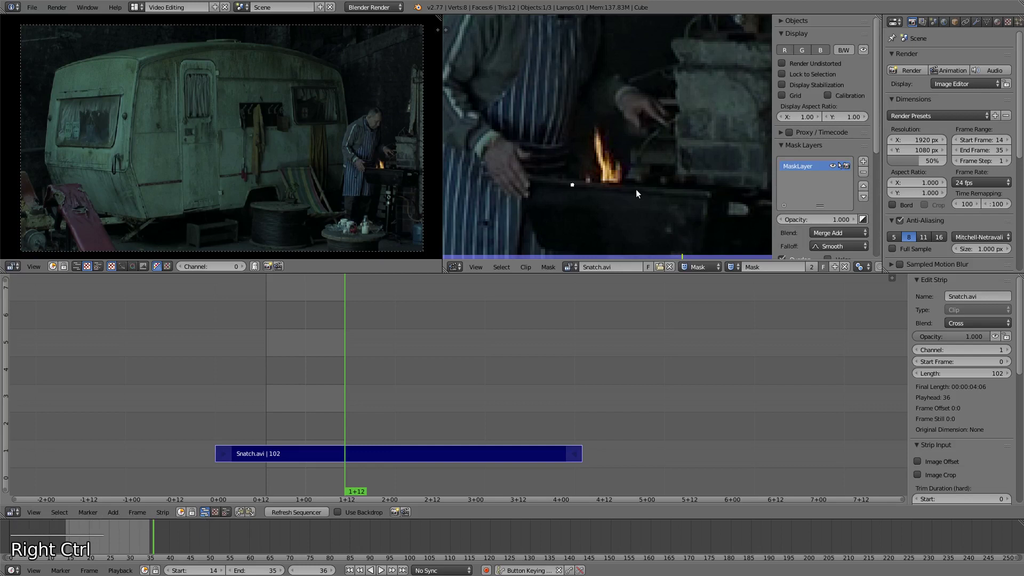
left_click(635, 190, "ctrl")
left_click(635, 154, "ctrl")
left_click(622, 119, "ctrl")
left_click(600, 99, "ctrl")
left_click(578, 103, "ctrl")
left_click(574, 160, "ctrl")
left_click(571, 168, "ctrl")
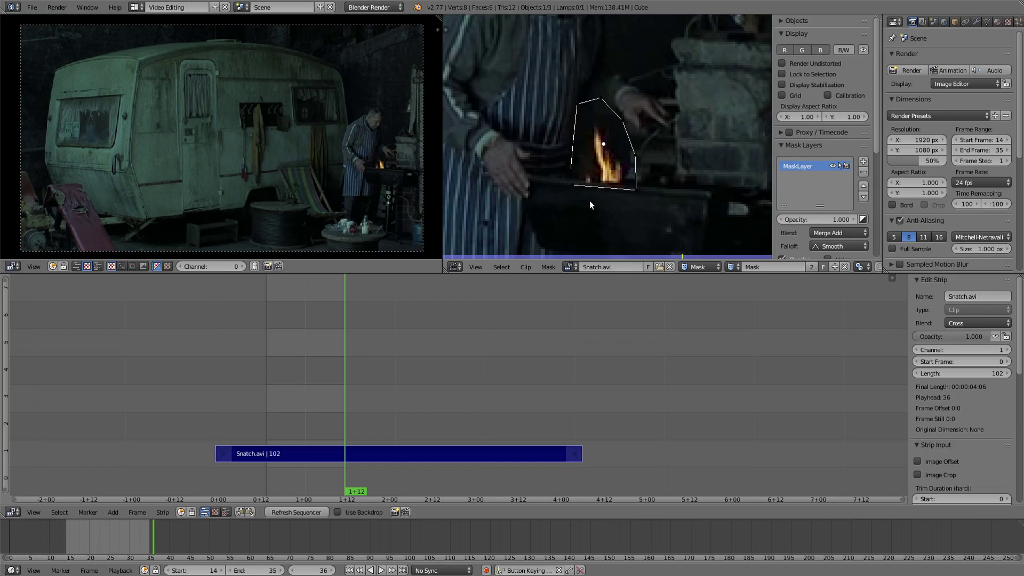
key("alt+c")
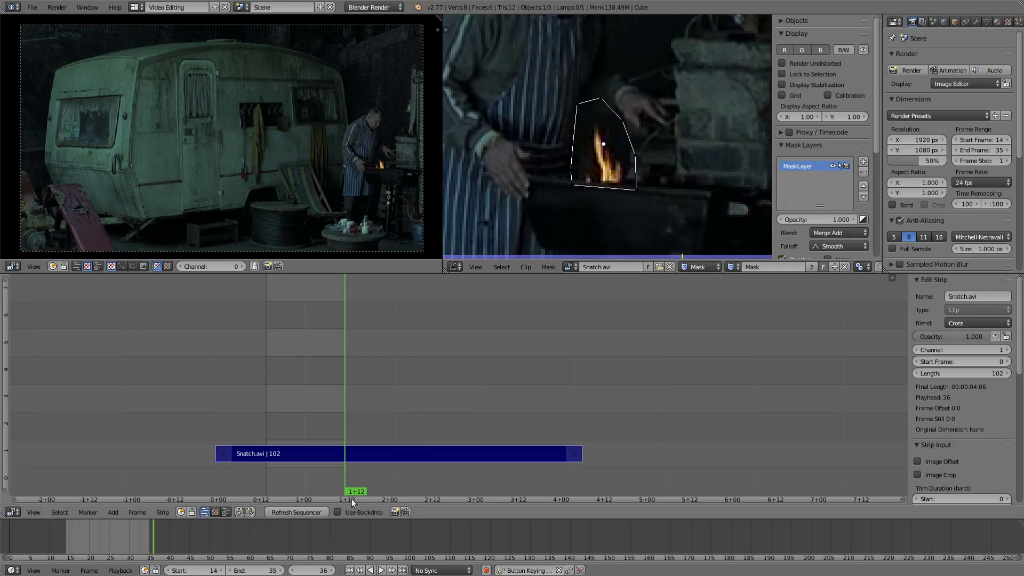
- At frame 26, widen the left side and lower-left corner of the mask outline to enclose the spreading flame
left_click_drag(361, 493, 309, 482)
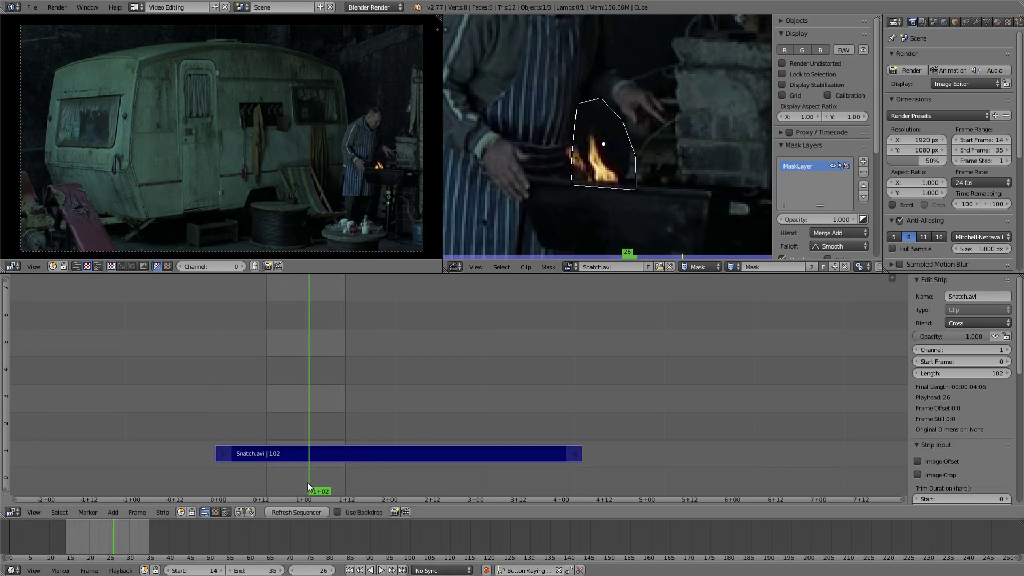
left_click(572, 145)
left_click_drag(572, 145, 561, 146)
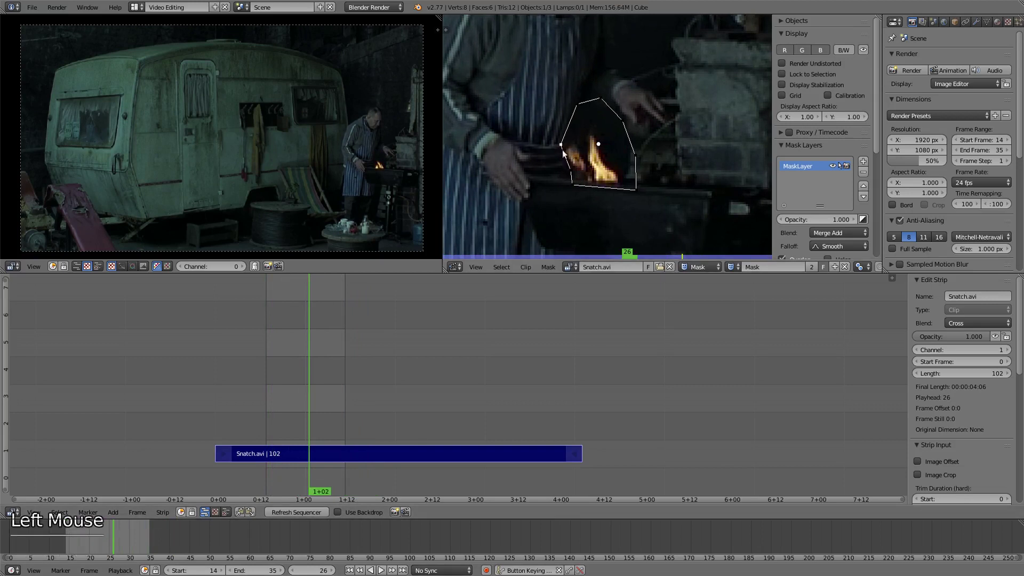
left_click(560, 174)
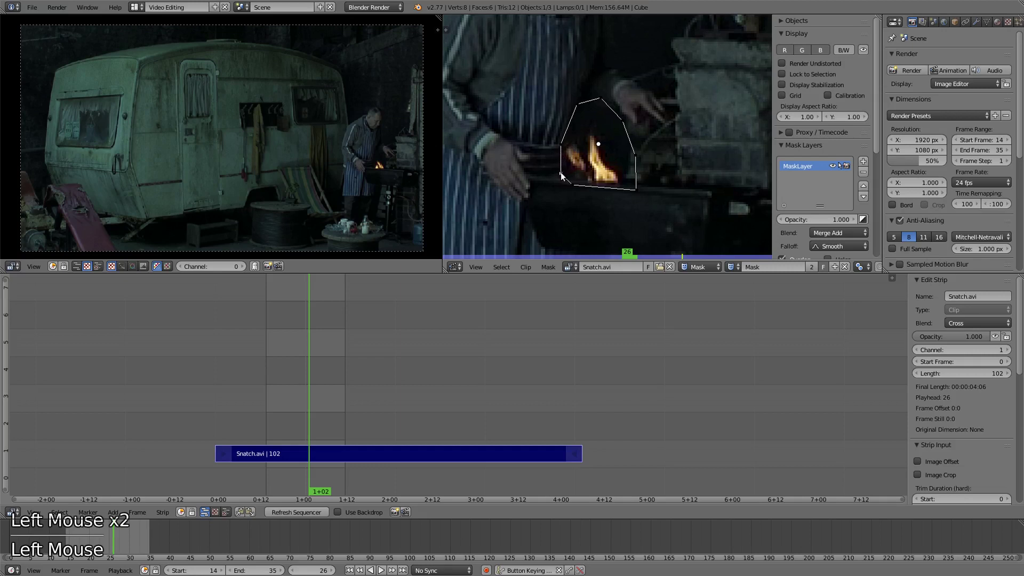
left_click_drag(575, 184, 571, 185)
- At frame 33, raise the top point of the mask above the flame tip and tighten its right side away from the hand
mouse_move(318, 495)
left_mouse_down()
mouse_move(300, 491)
mouse_move(335, 491)
left_mouse_up()
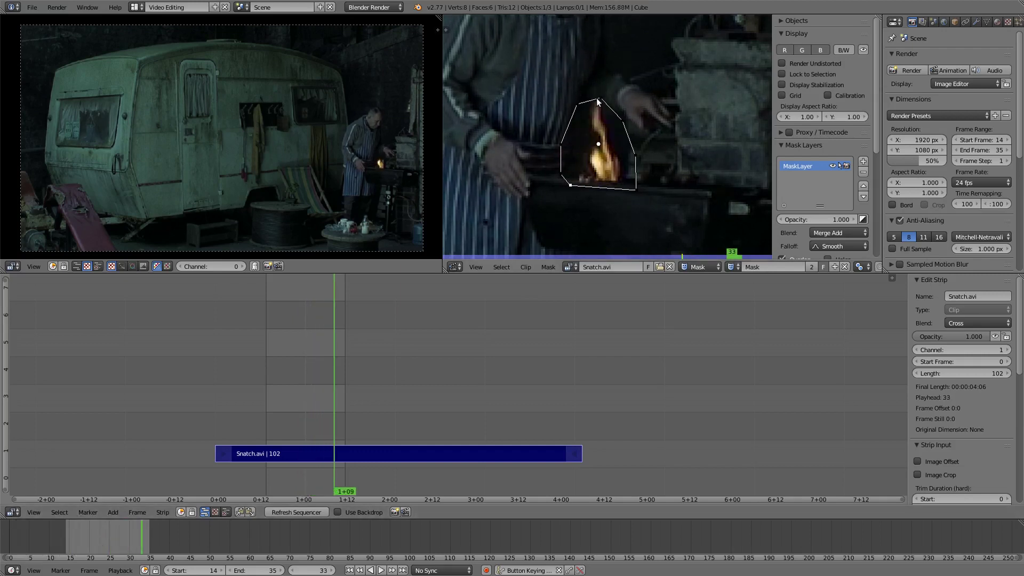
left_click_drag(597, 95, 594, 91)
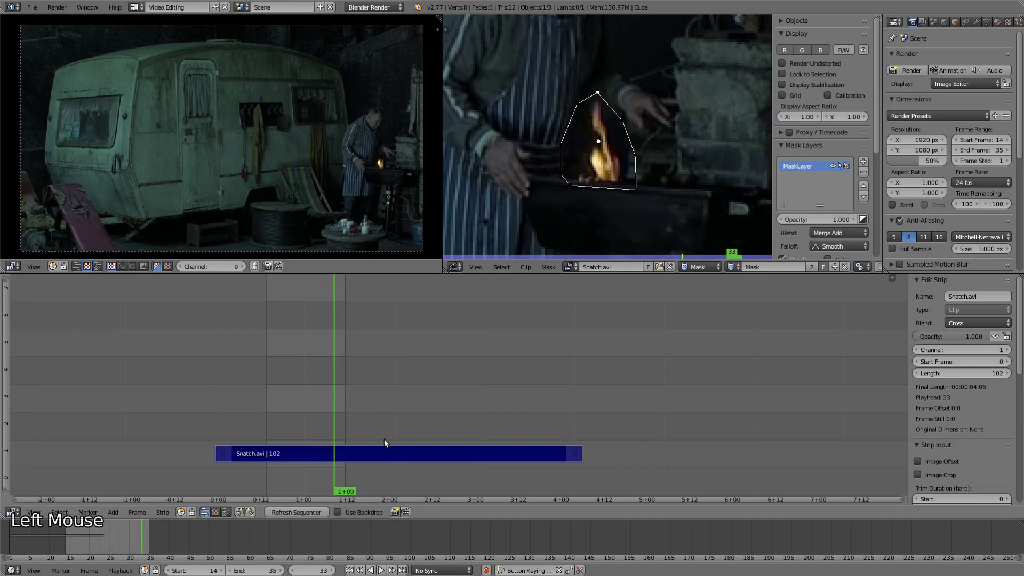
left_click_drag(352, 495, 334, 488)
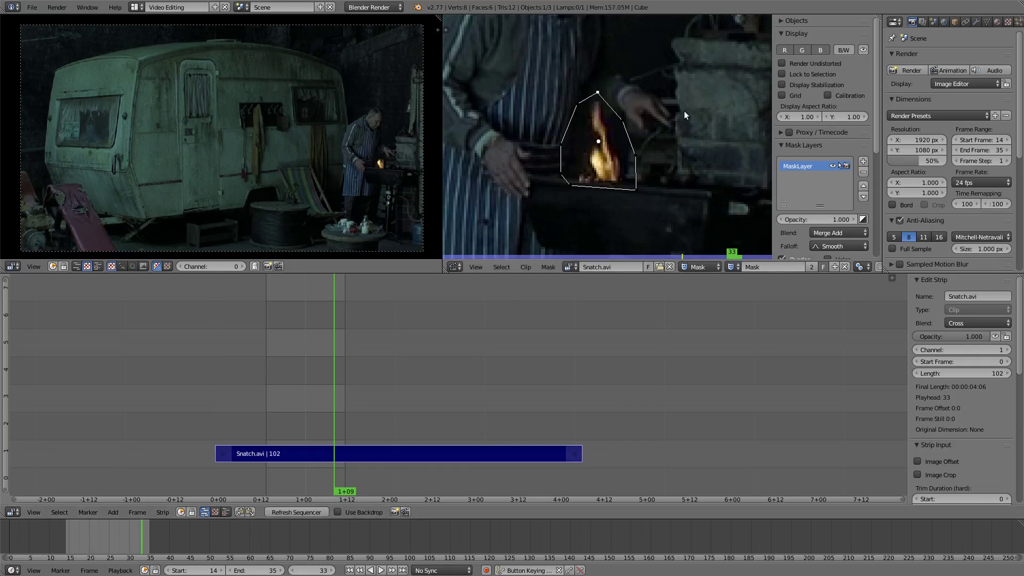
left_click_drag(622, 120, 609, 103)
left_click_drag(632, 150, 629, 143)
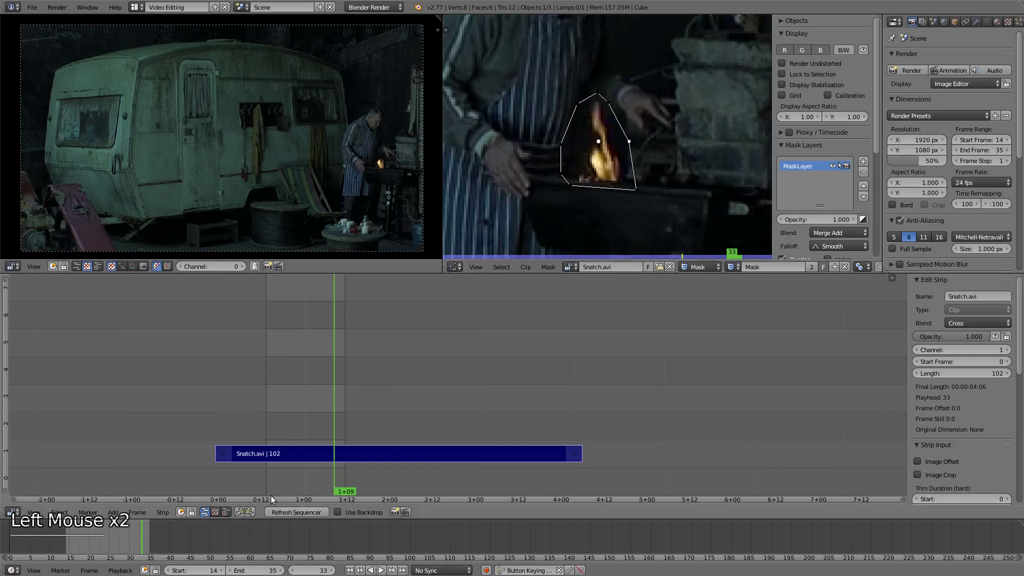
- At frame 15, add a feather edge around the entire flame mask, slightly outside its outline
left_click_drag(341, 490, 269, 478)
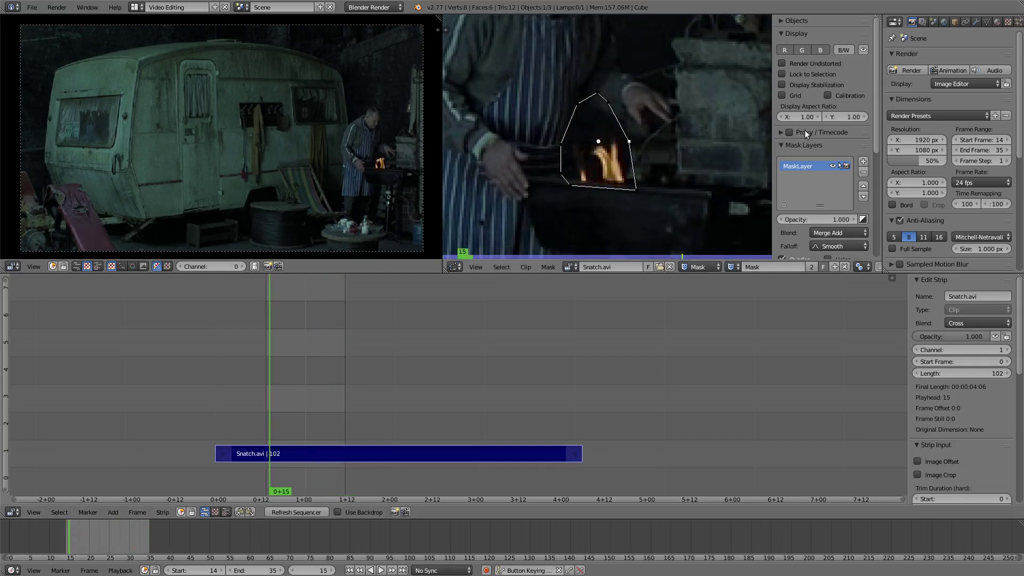
scroll(622, 148, "up", 3)
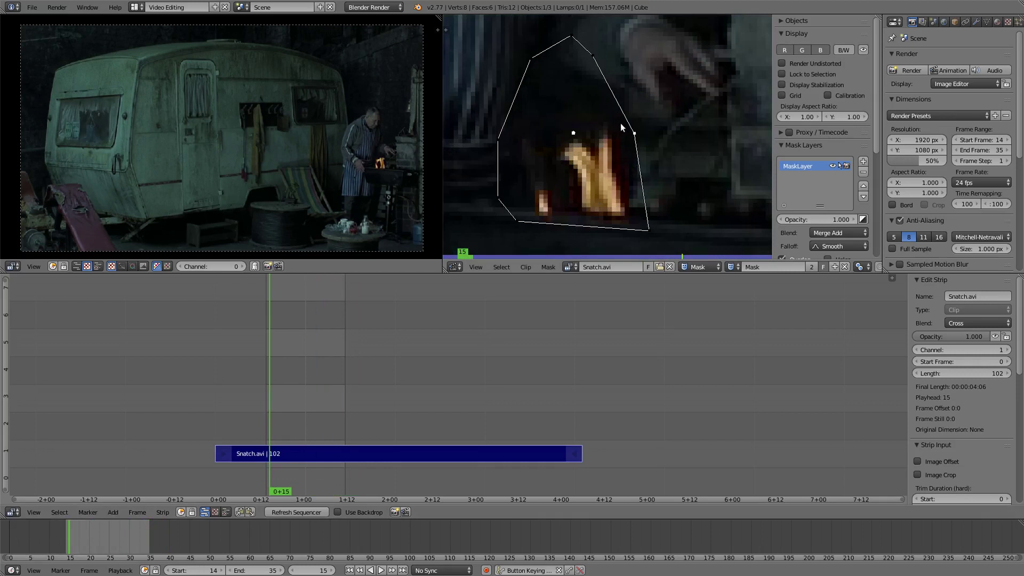
key("shift")
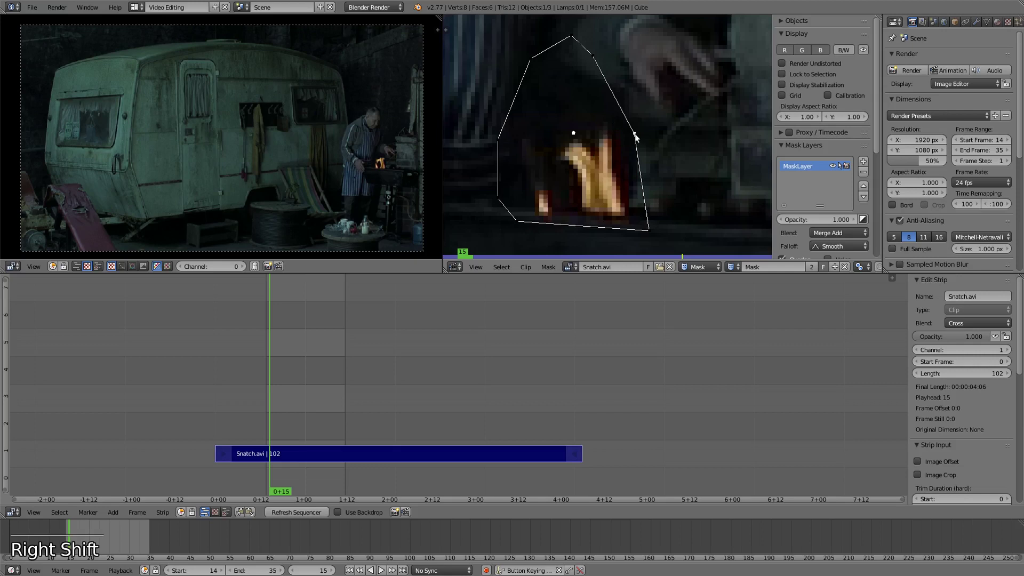
left_click(635, 137, "shift")
left_click_drag(635, 138, 657, 130, "shift")
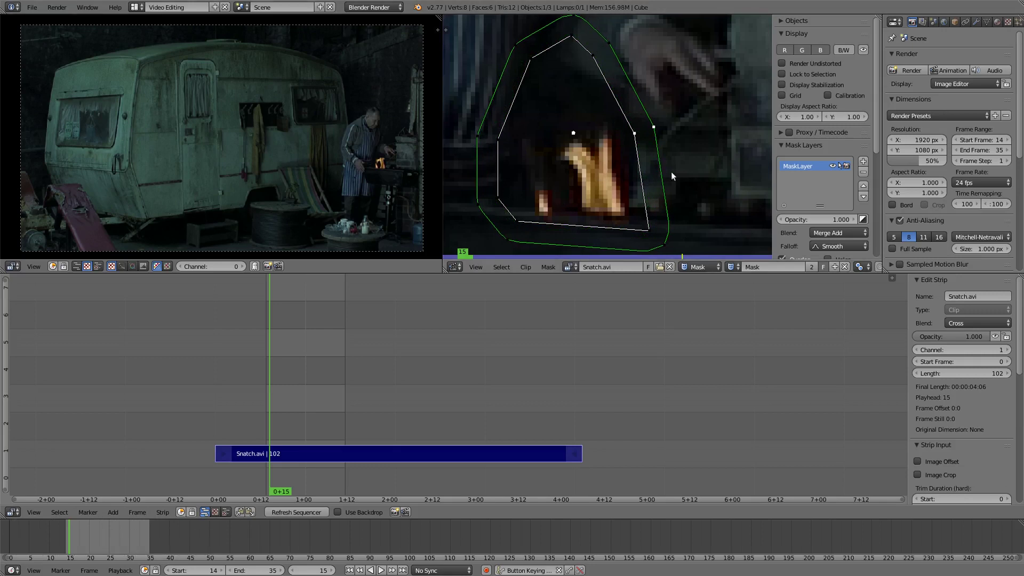
- Pull the mask's feather edge slightly closer to the outline at its right-hand point
scroll(370, 171, "up", 5)
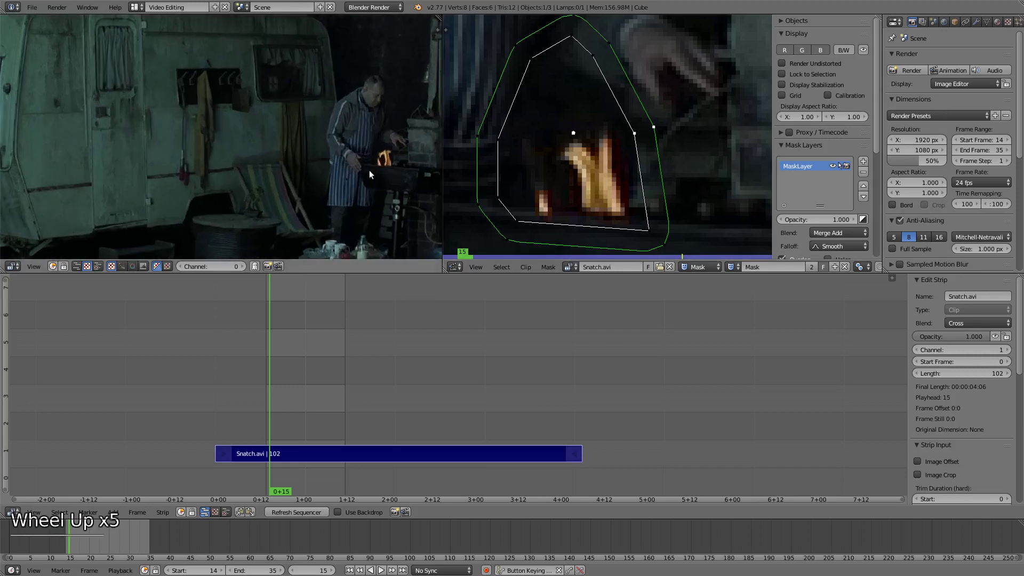
scroll(541, 149, "down", 3)
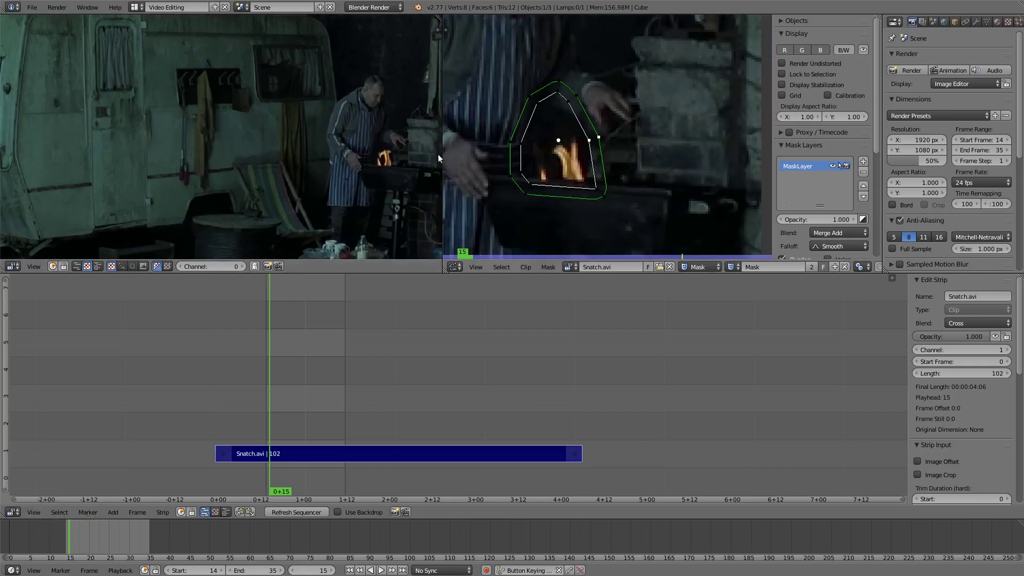
left_click(598, 137)
left_click_drag(598, 137, 597, 140)
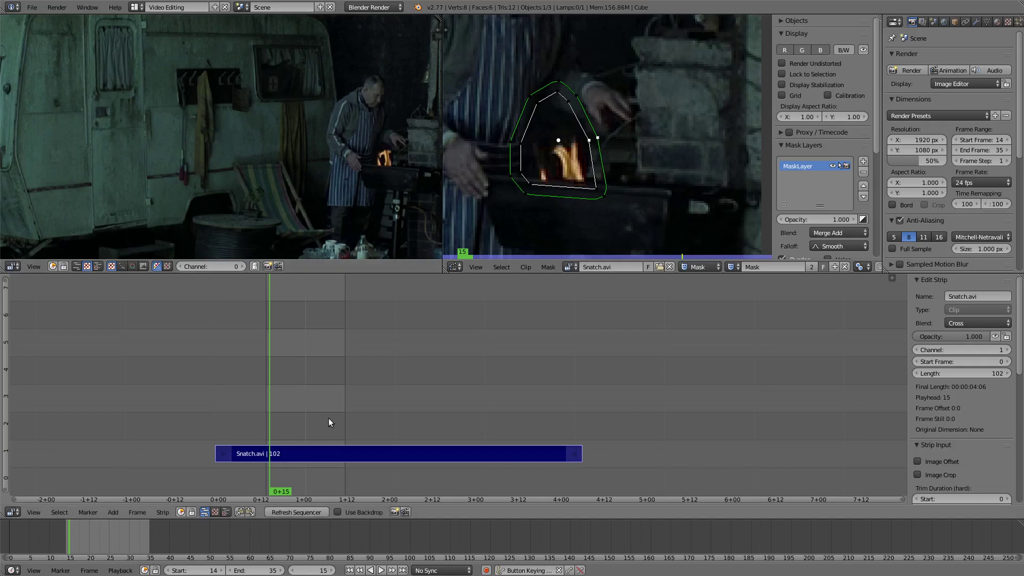
- Add a Mask strip above the Snatch.avi clip, starting at frame 14
left_click(266, 464)
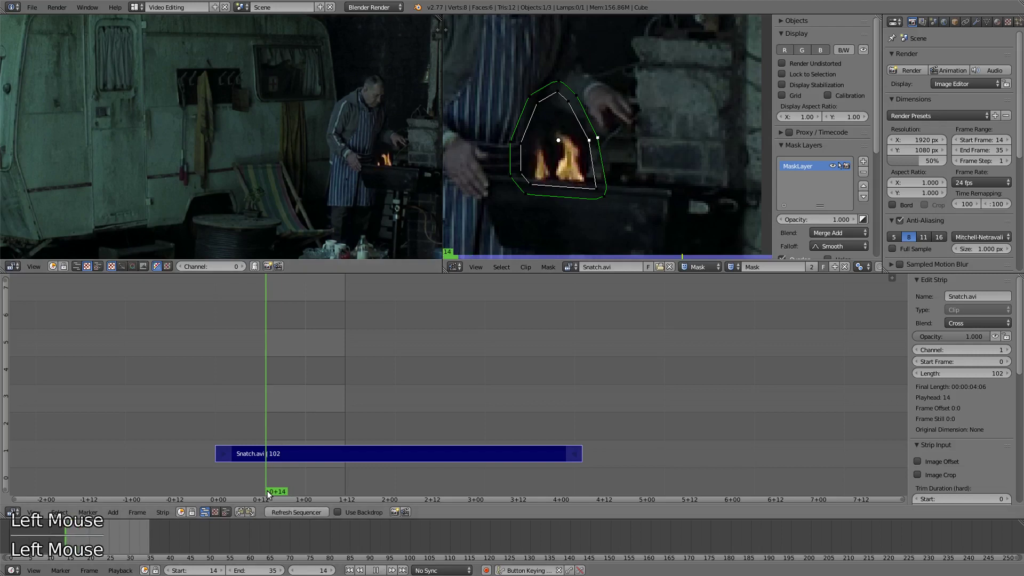
right_click(275, 455)
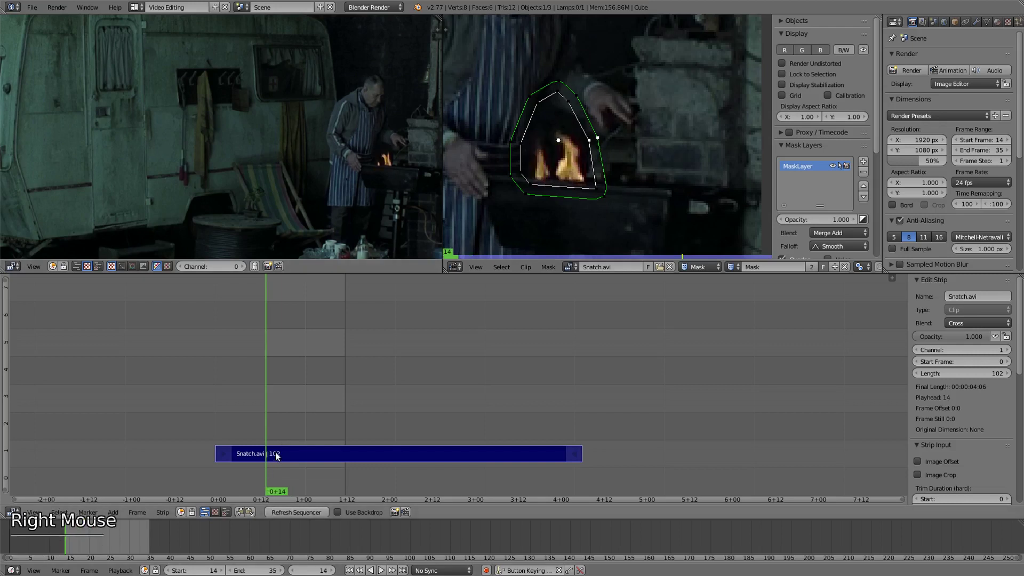
key("shift+a")
mouse_move(266, 478)
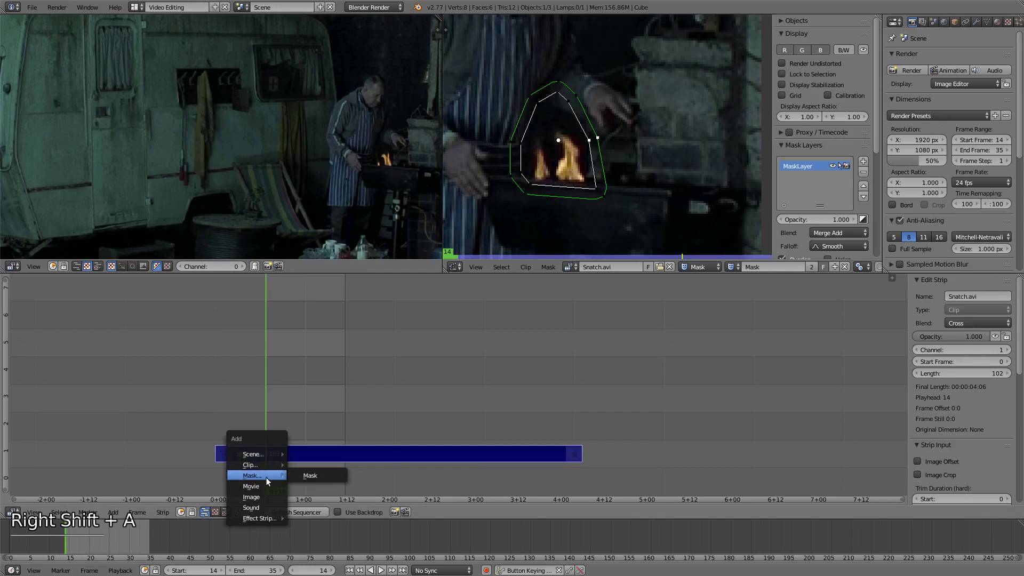
left_click(322, 474)
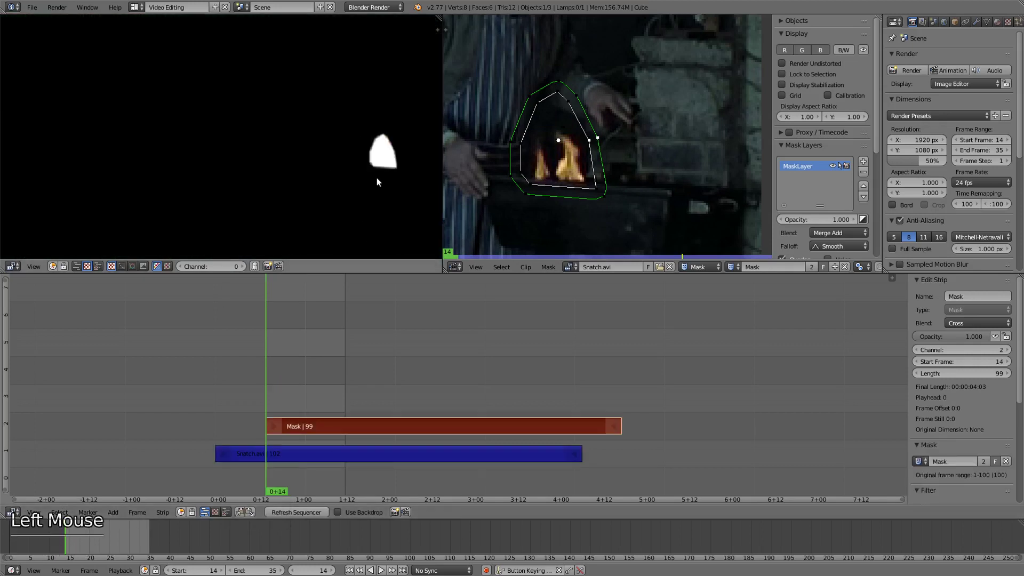
- Try stretching the mask's upper-left feather point far outward in the refreshed preview, and bring it back close to the outline
scroll(376, 177, "up", 17)
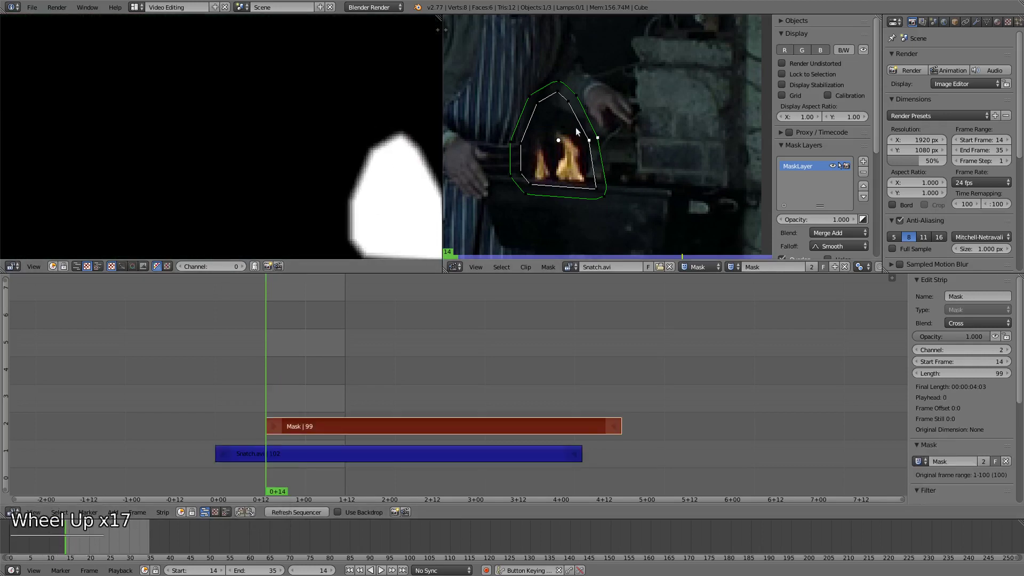
left_click_drag(527, 98, 492, 65)
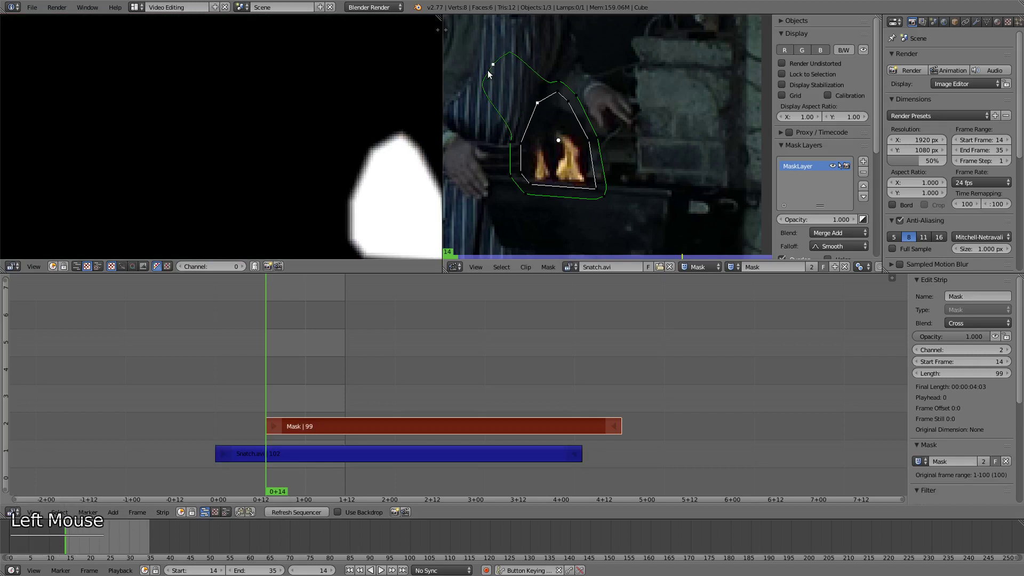
left_click(296, 511)
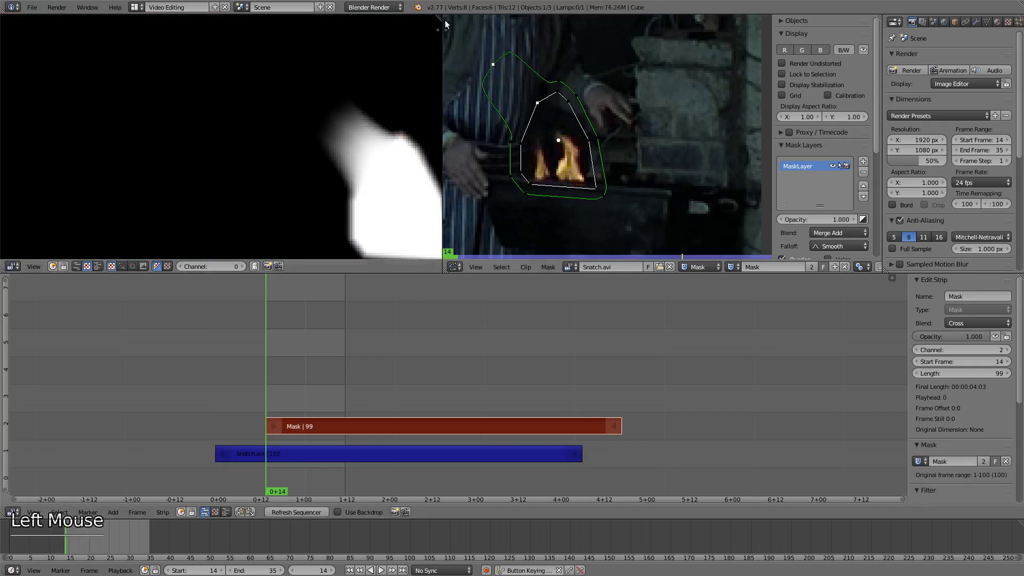
left_click_drag(493, 65, 530, 98)
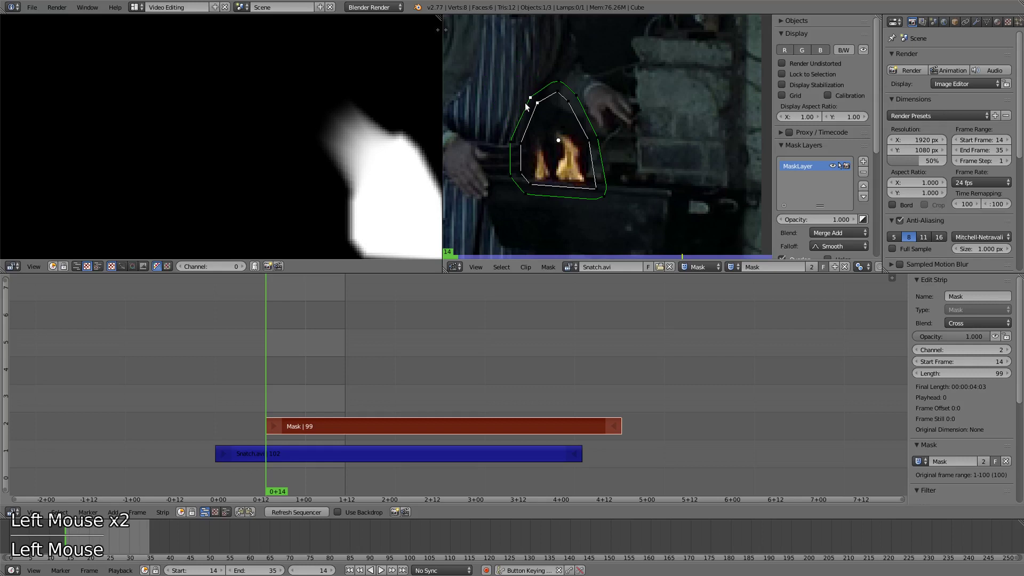
left_click(557, 82)
left_click(559, 82)
left_click(572, 94)
left_click(558, 81)
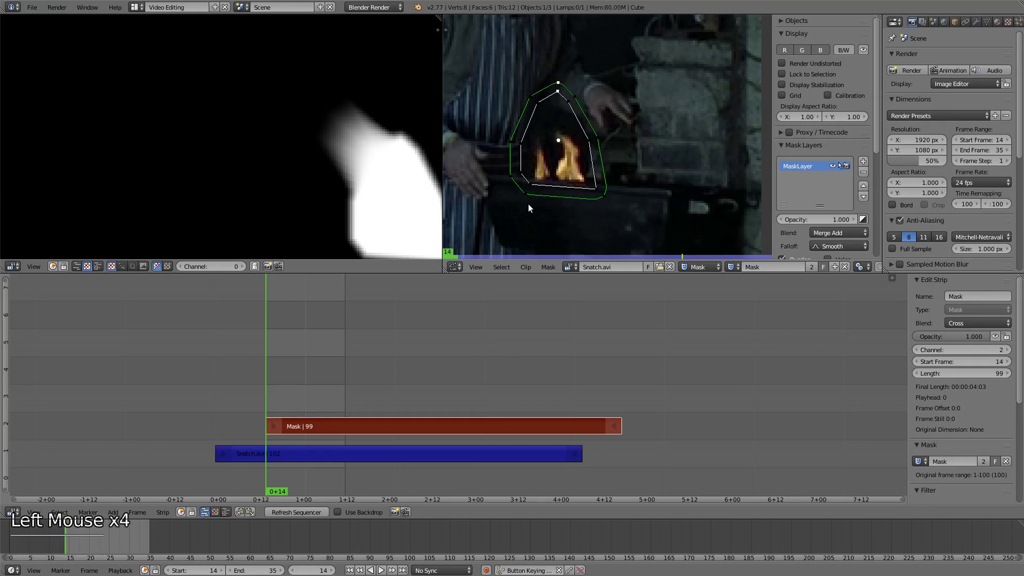
left_click(297, 511)
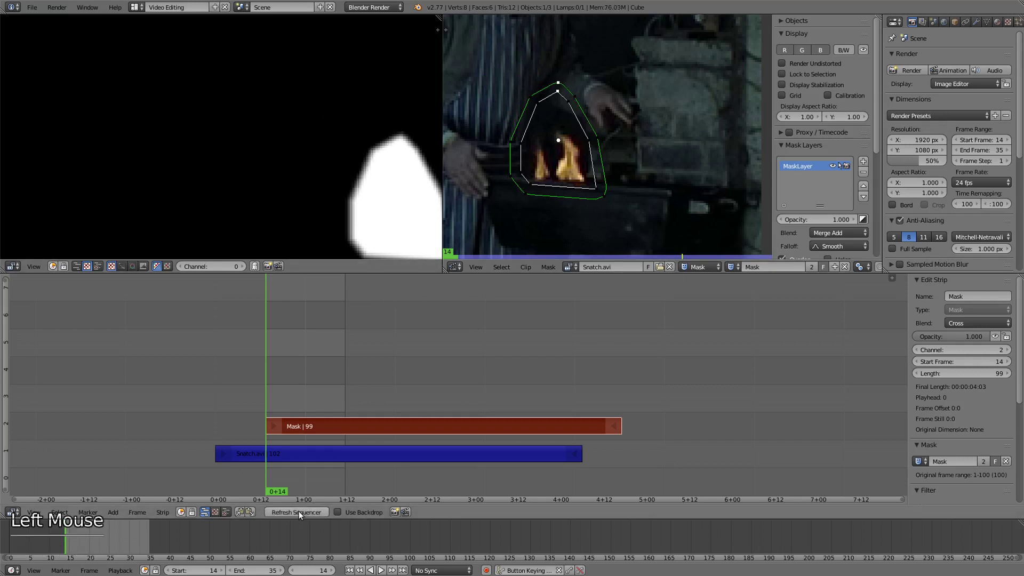
- Combine the Snatch.avi clip and the Mask strip with a Multiply effect strip, keeping the playhead at frame 14
middle_click_drag(343, 156, 286, 126)
scroll(283, 128, "down", 5)
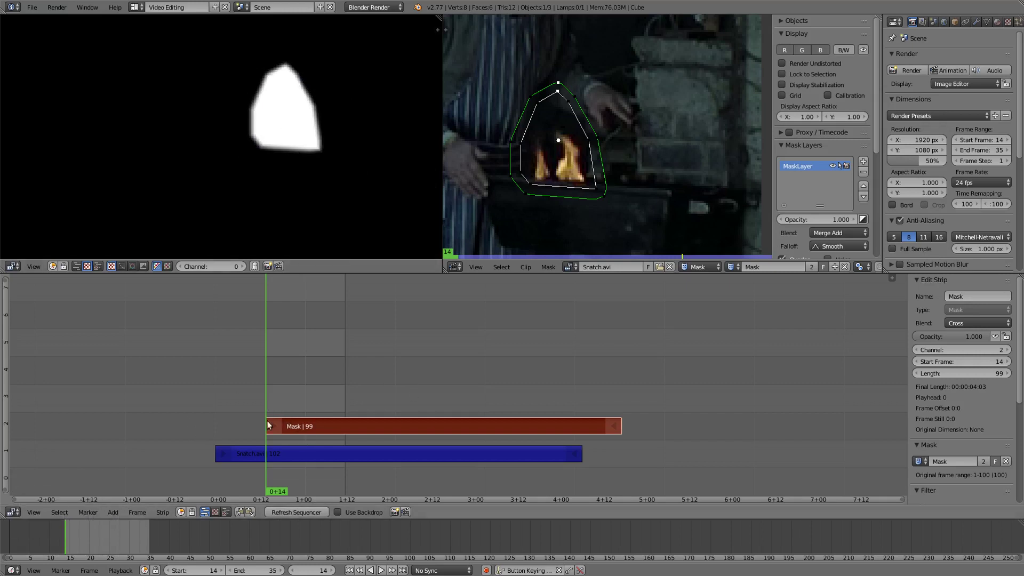
right_click(295, 451, "ctrl")
right_click(298, 449)
right_click(304, 451, "shift")
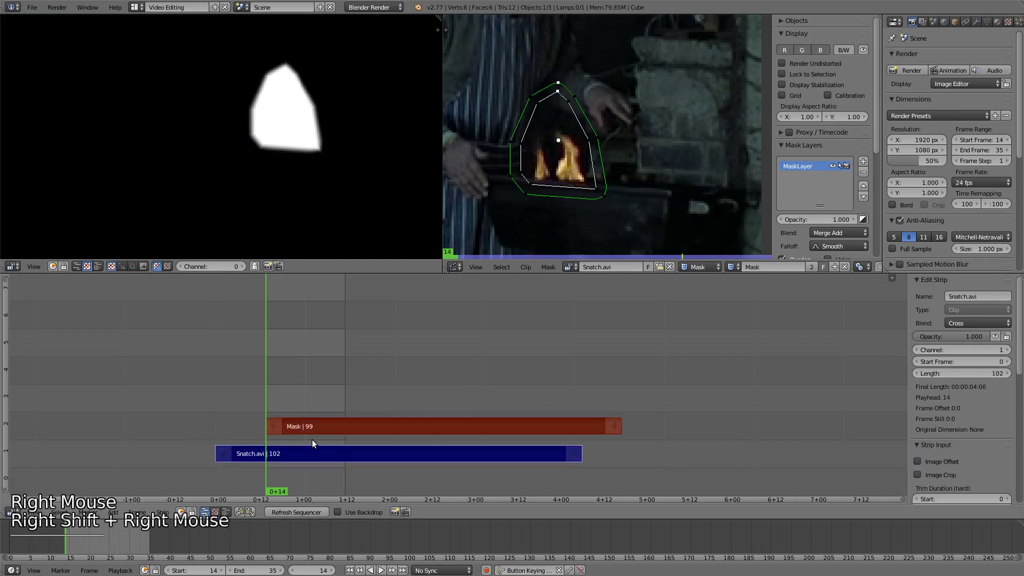
right_click(303, 427, "shift")
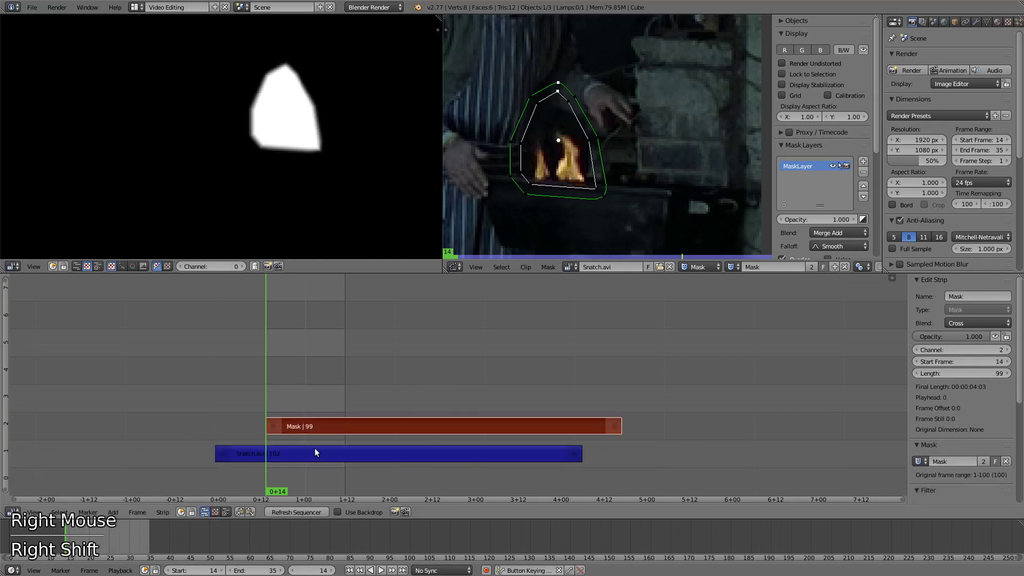
right_click(298, 452, "shift")
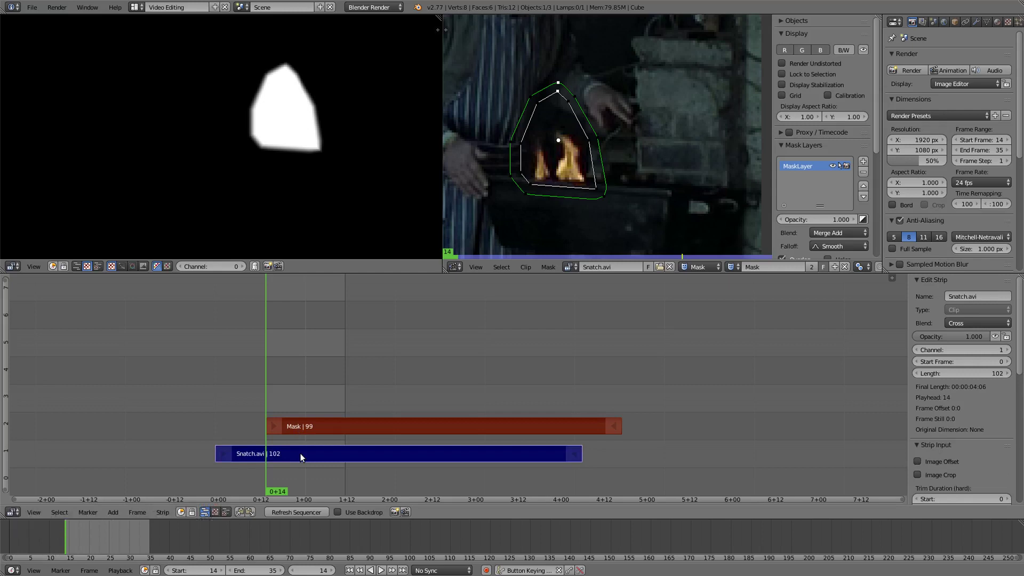
key("shift+a")
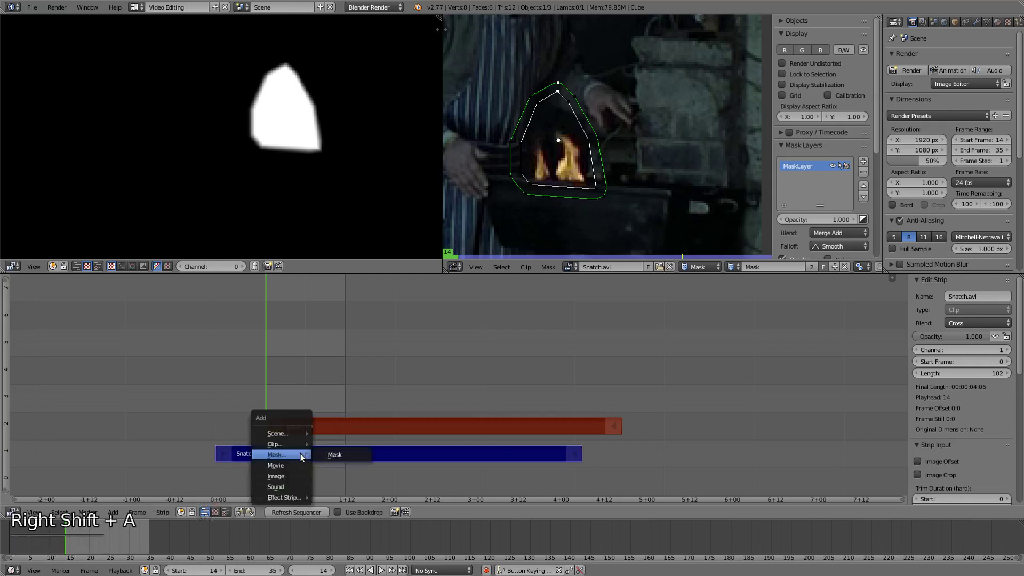
mouse_move(303, 497)
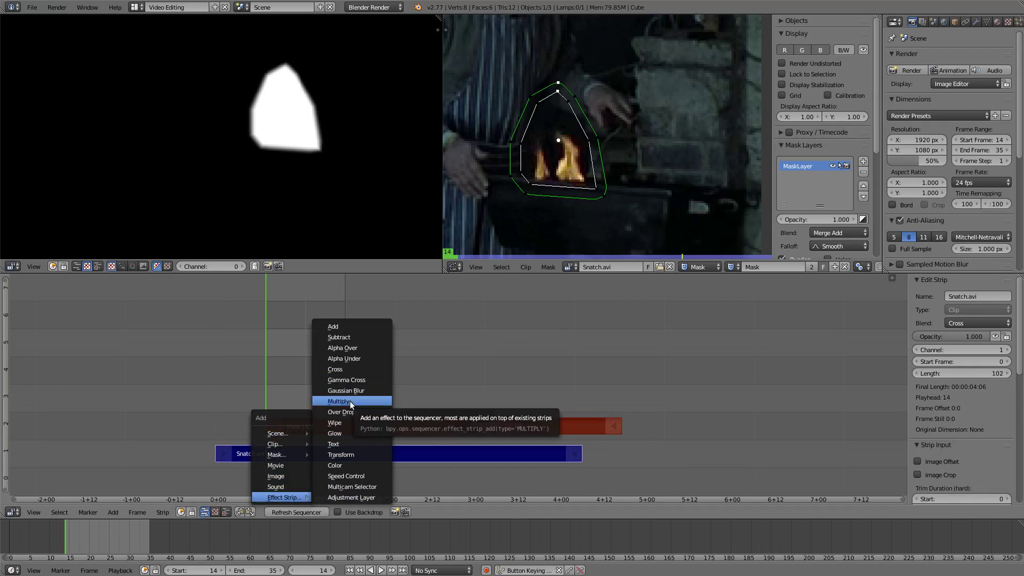
left_click(350, 401)
left_click_drag(288, 490, 266, 485)
- Duplicate the Snatch.avi strip and place the copy straight above in channel 5
right_click(311, 453)
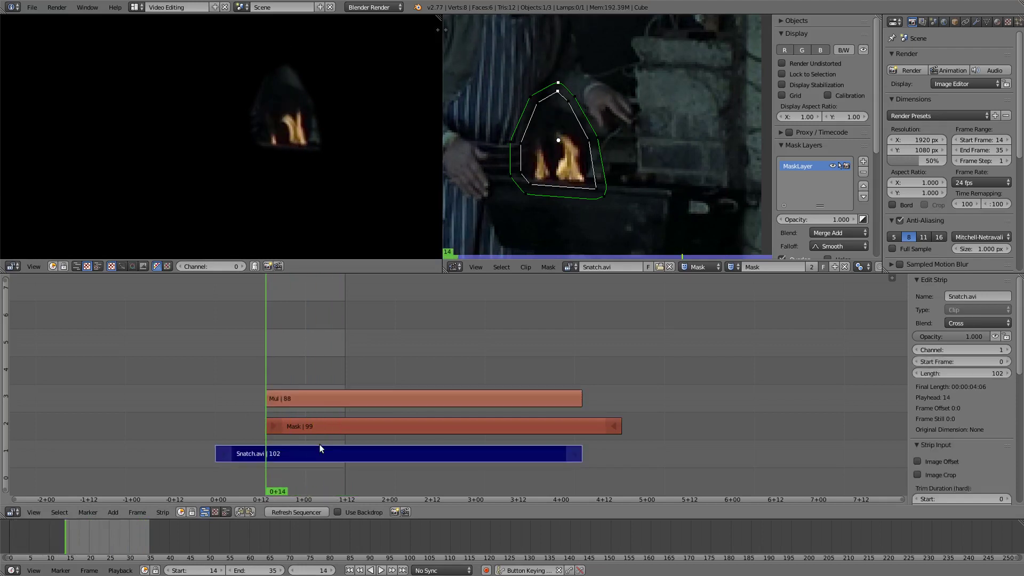
key("ctrl+d")
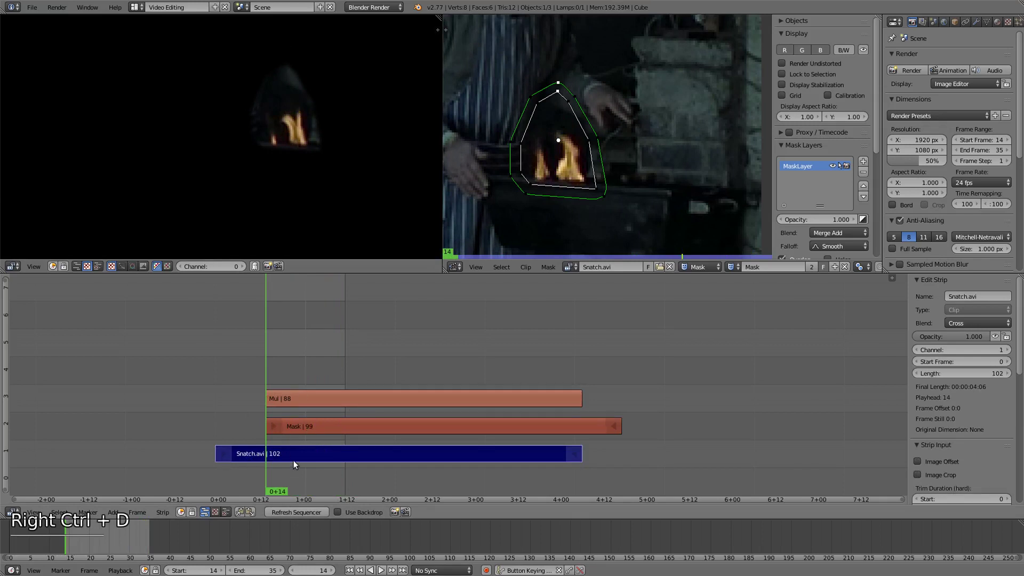
key("shift+d")
middle_click(293, 448)
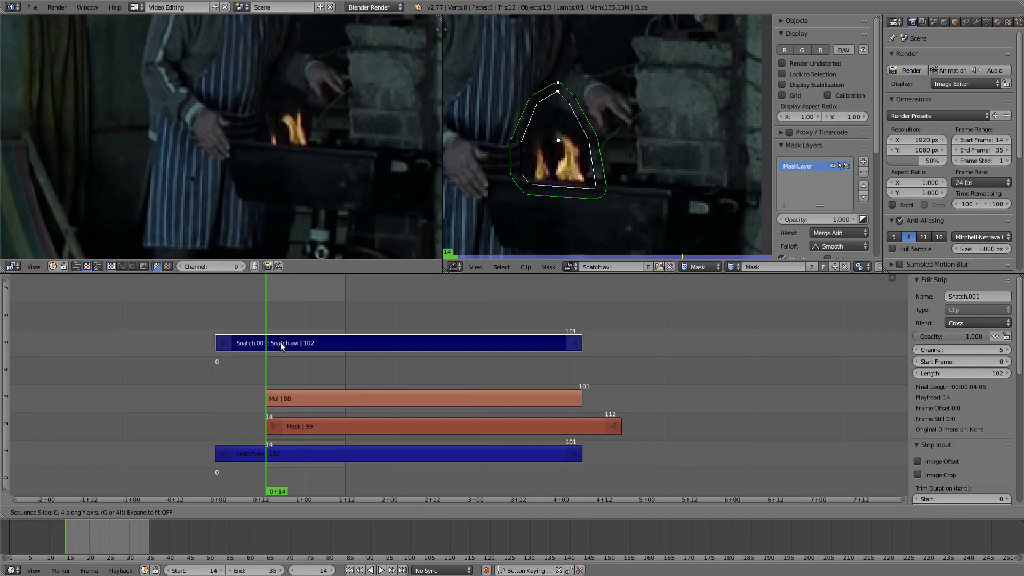
left_click(282, 347)
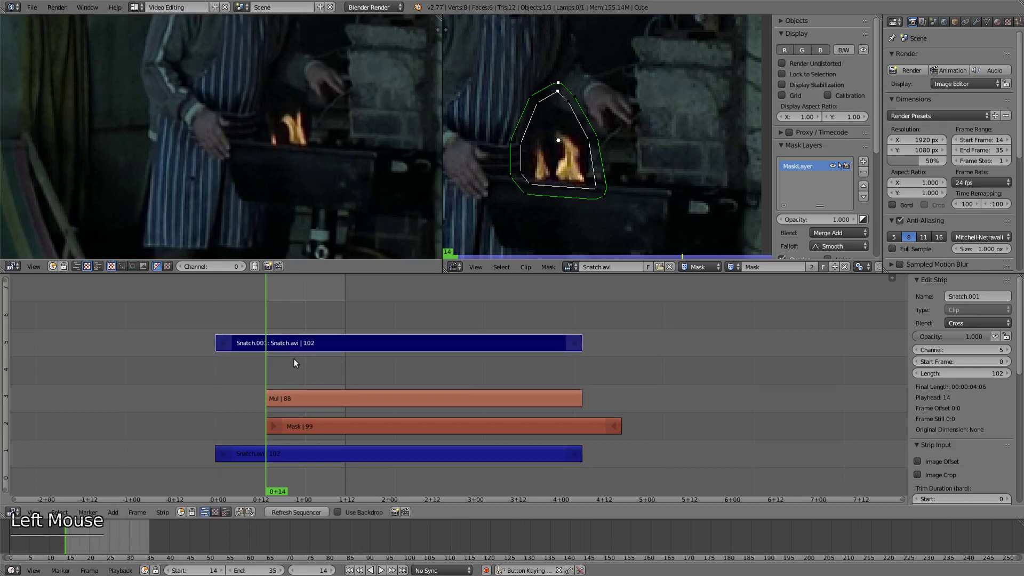
- Group the Multiply, Mask and original Snatch.avi strips into one meta strip
right_click(281, 400)
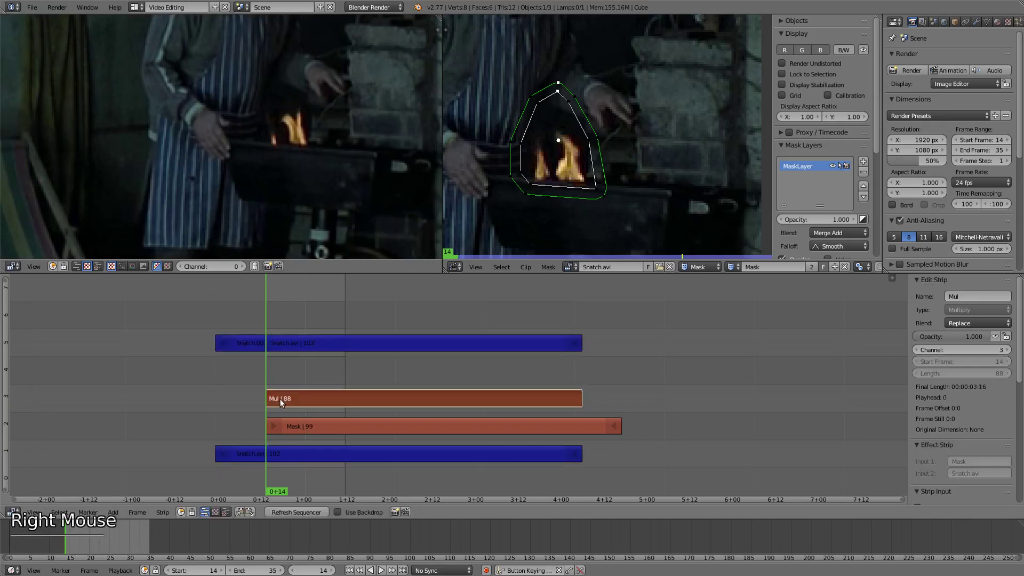
right_click(332, 422, "shift")
right_click(311, 453, "shift")
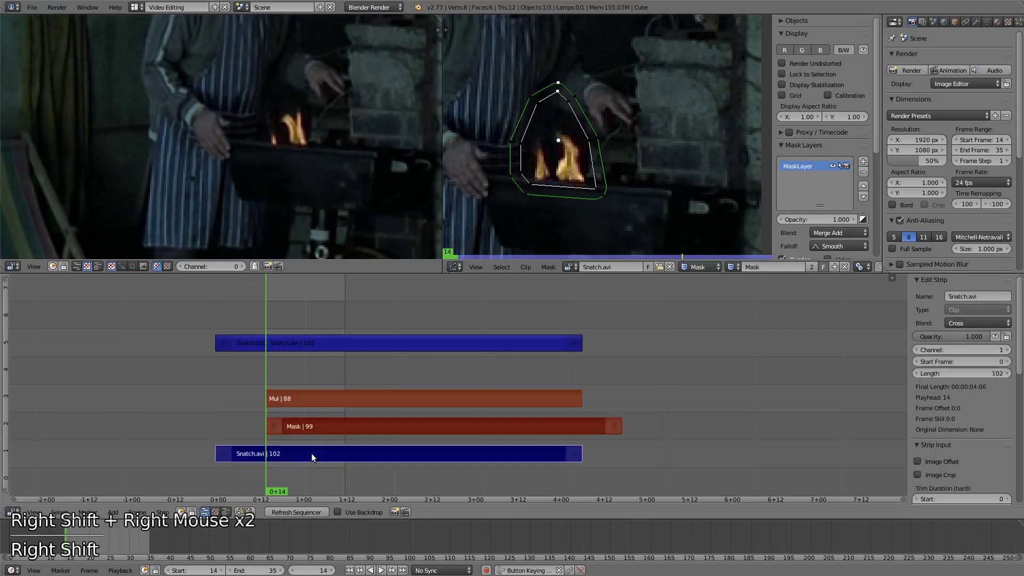
key("ctrl+g")
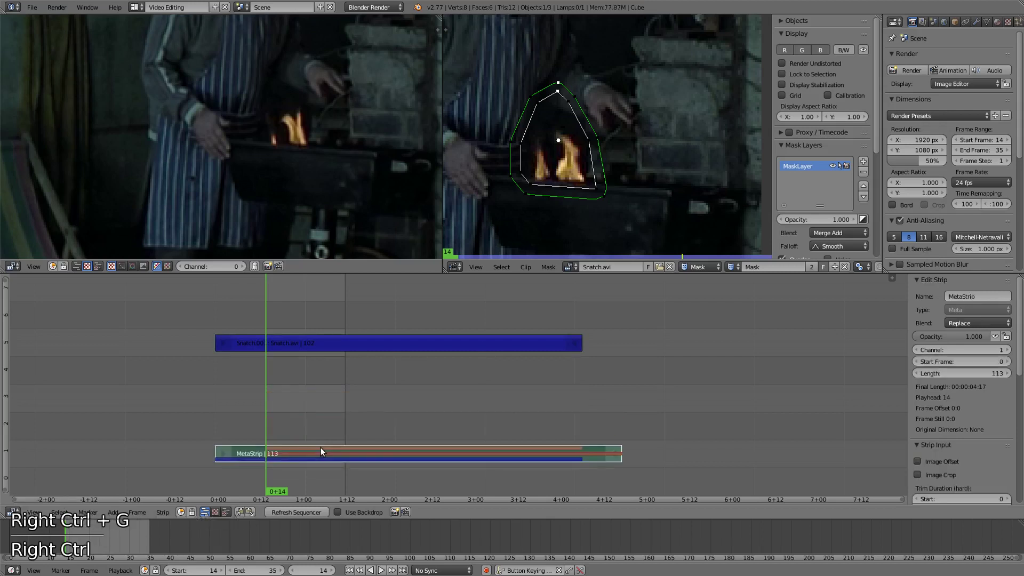
- Move the duplicated Snatch clip vertically down to channel 2, directly above the meta strip, keeping its start frame
right_click(315, 344)
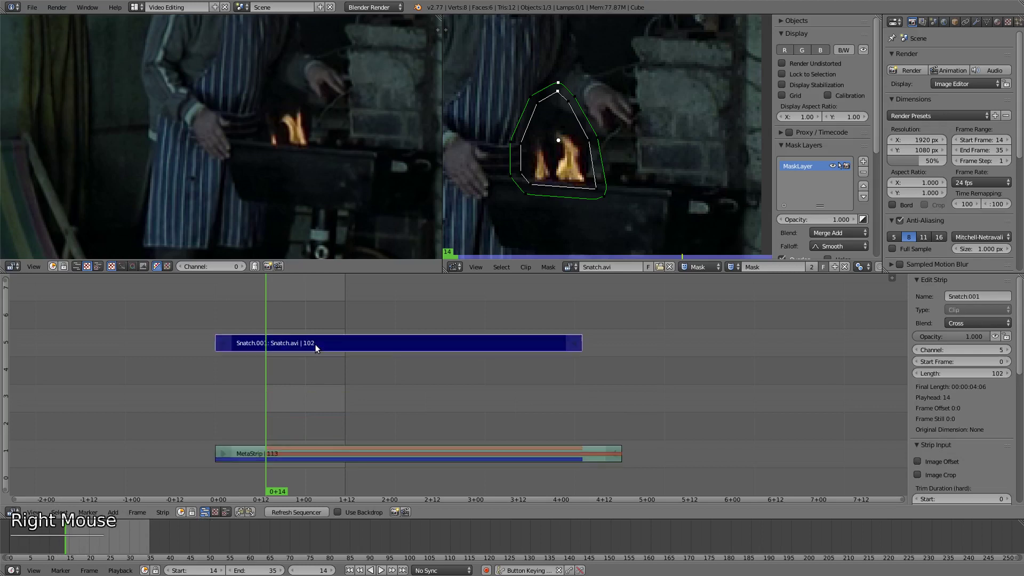
key("g")
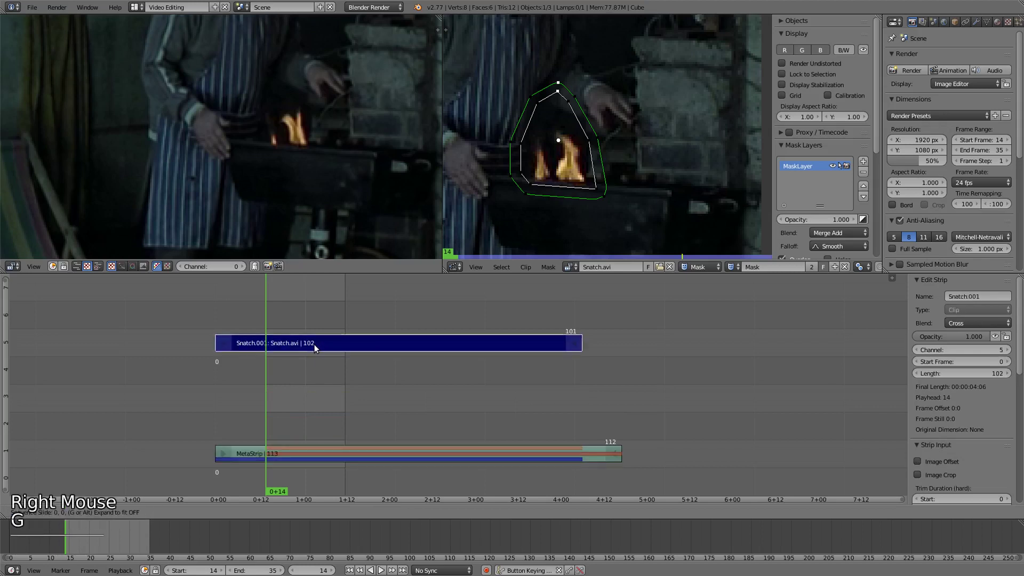
middle_click(315, 345)
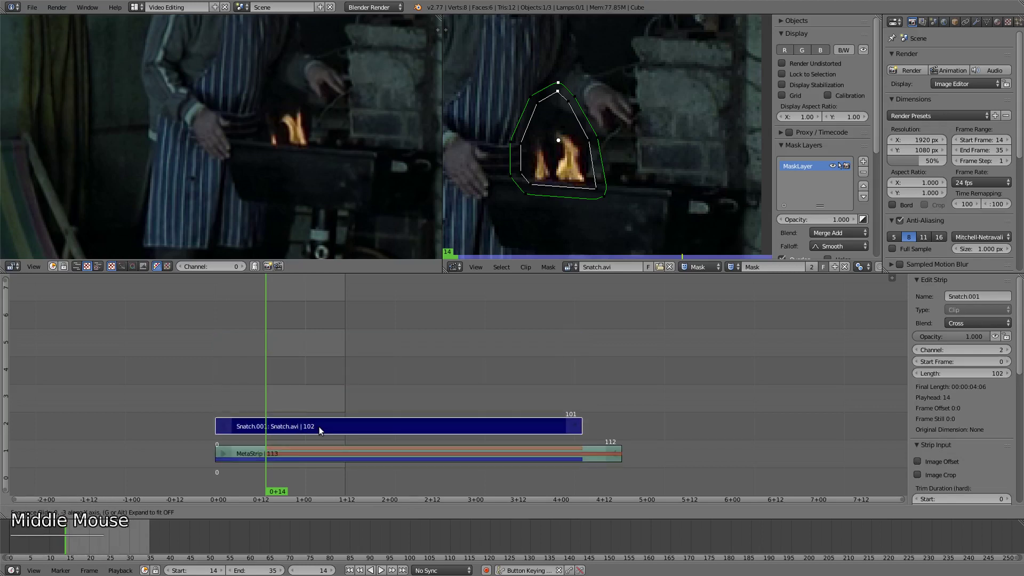
left_click(318, 427)
key("g")
key("y")
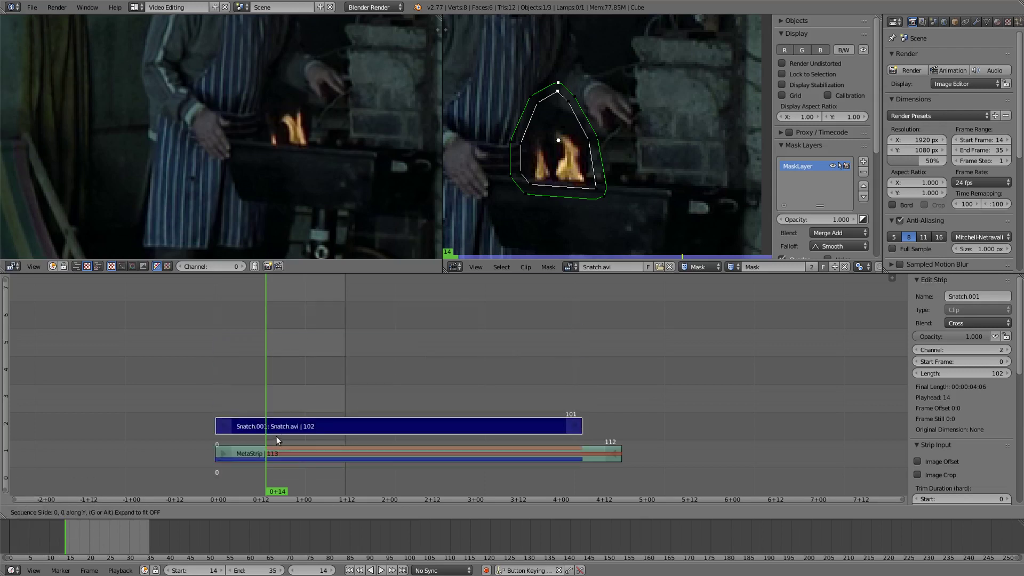
left_click(277, 432)
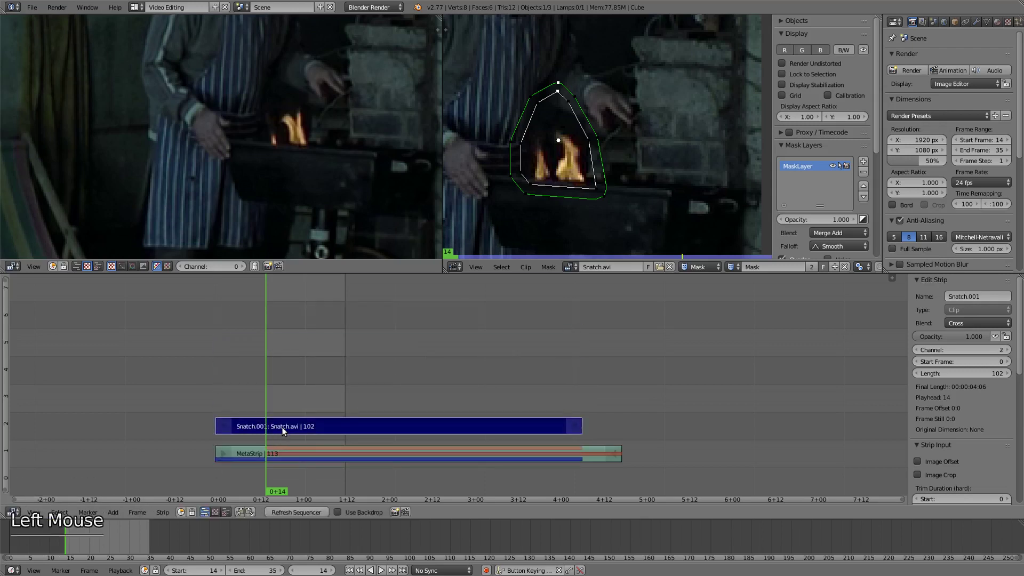
- Add a second Mask strip at frame 14 in channel 3, above the duplicated Snatch clip
right_click(291, 416)
right_click(290, 416)
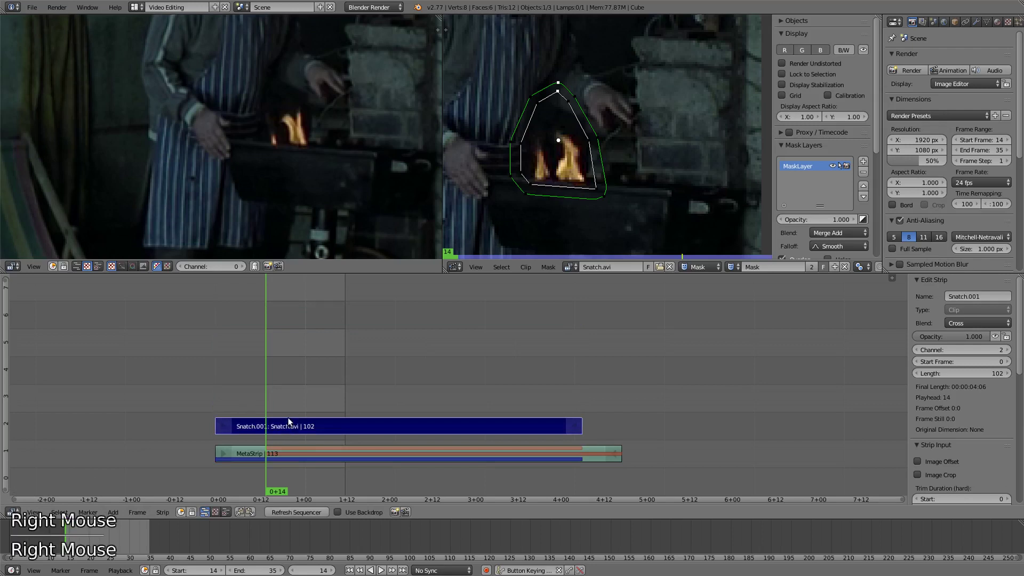
key("shift+a")
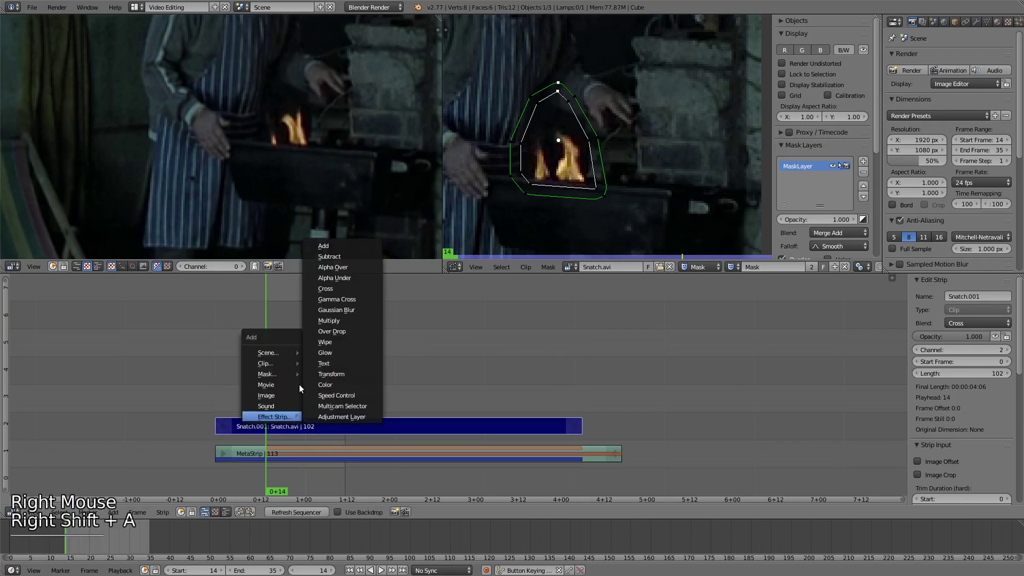
mouse_move(274, 373)
left_click(327, 376)
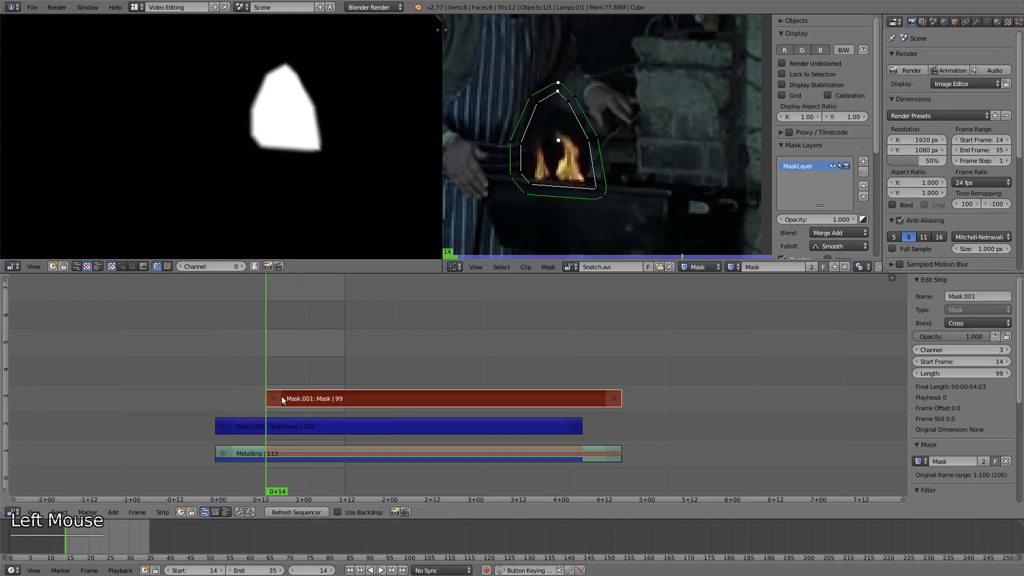
- Add a Curves strip modifier to the new mask strip in channel 3
right_click(297, 398)
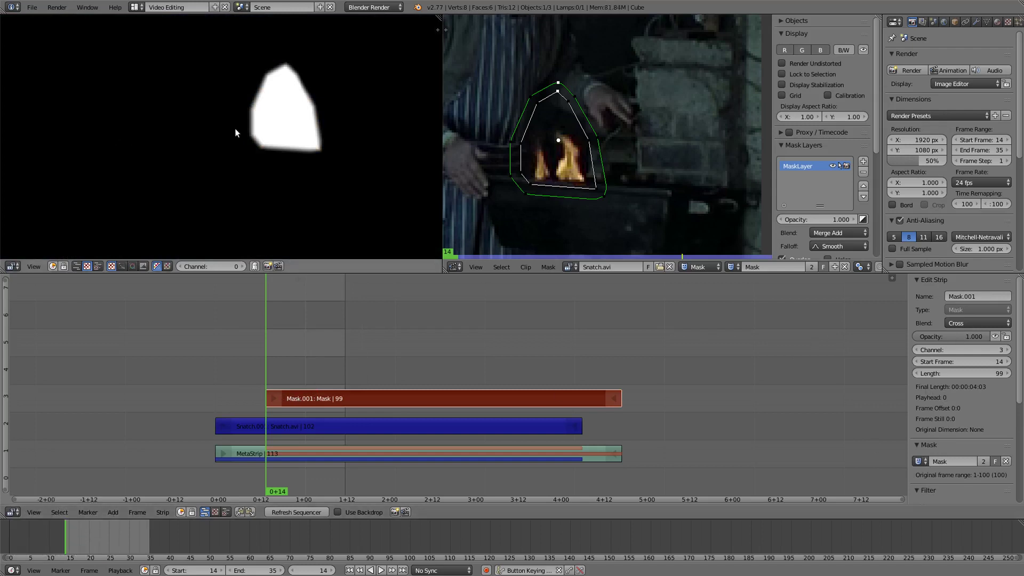
scroll(946, 431, "down", 5)
scroll(944, 430, "down", 6)
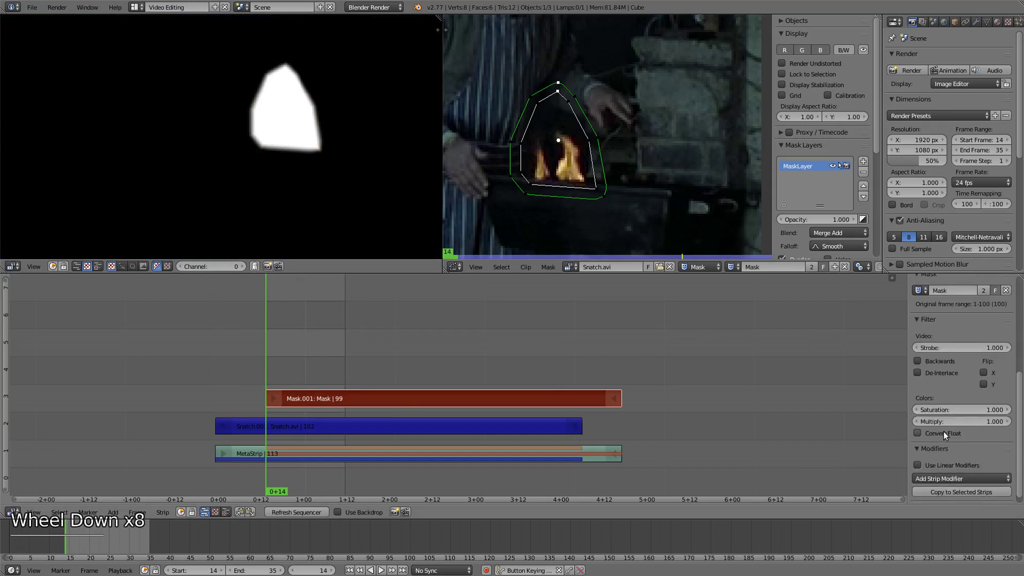
left_click(937, 470)
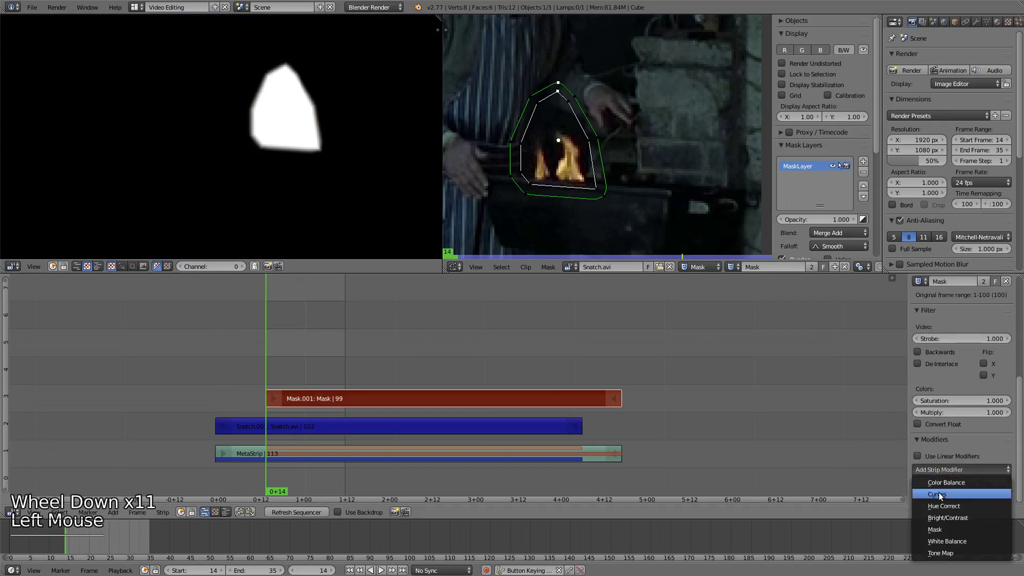
left_click(937, 494)
scroll(948, 454, "down", 12)
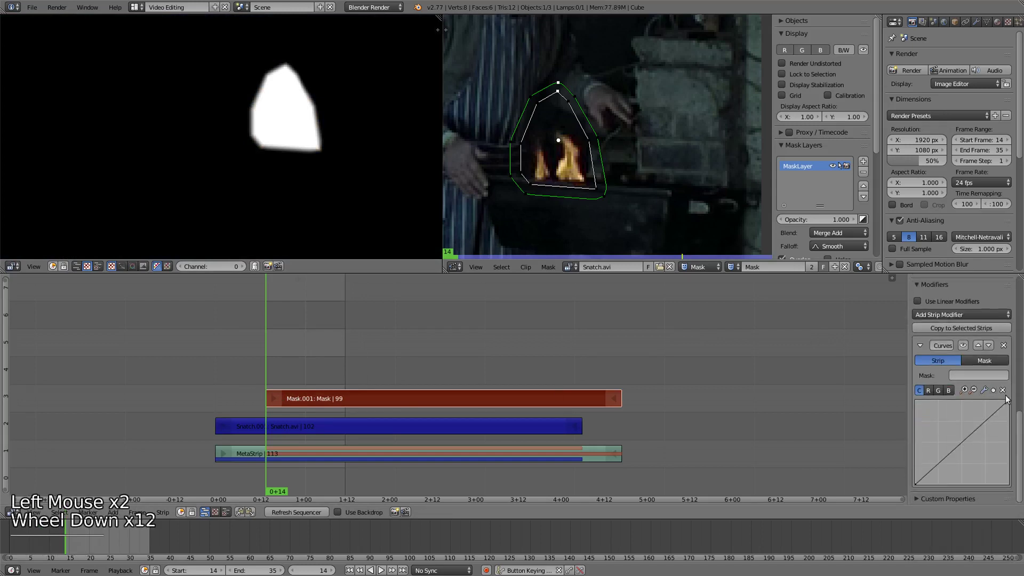
- Invert the Curves modifier on the channel 3 mask strip by moving its end points to top-left and bottom-right
left_click(1008, 400)
left_click_drag(1008, 400, 916, 401)
left_click_drag(915, 484, 1007, 484)
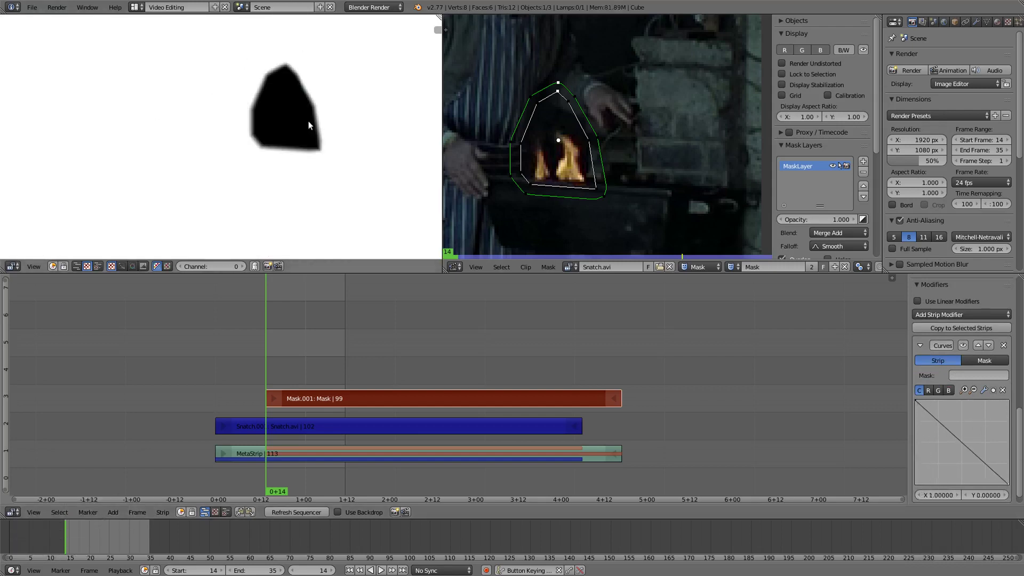
- Hard-cut the duplicated Snatch clip in channel 2 at frame 14 and delete the part after the cut
right_click(316, 422)
right_click(309, 397)
right_click(311, 419)
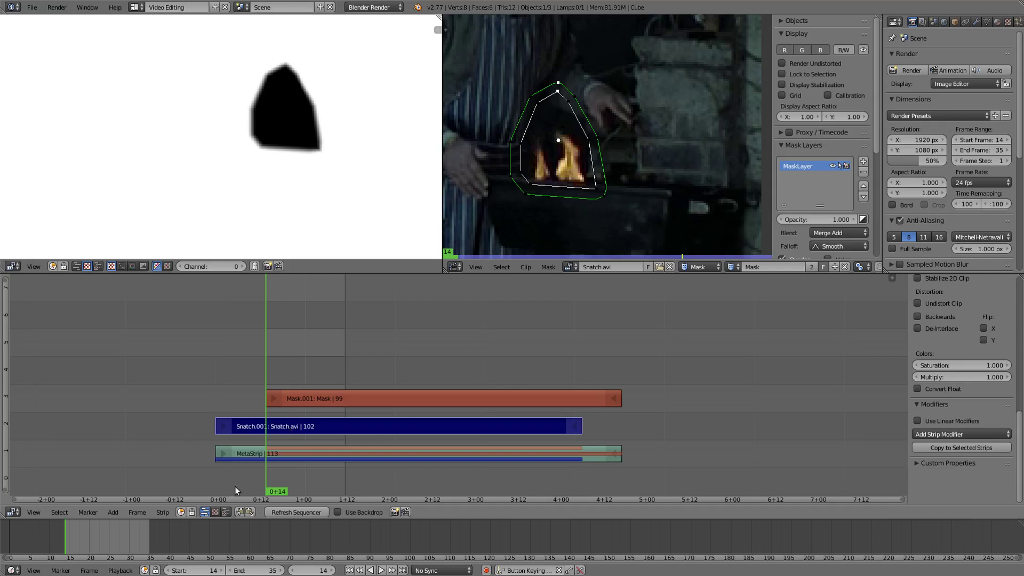
left_click_drag(277, 491, 265, 490)
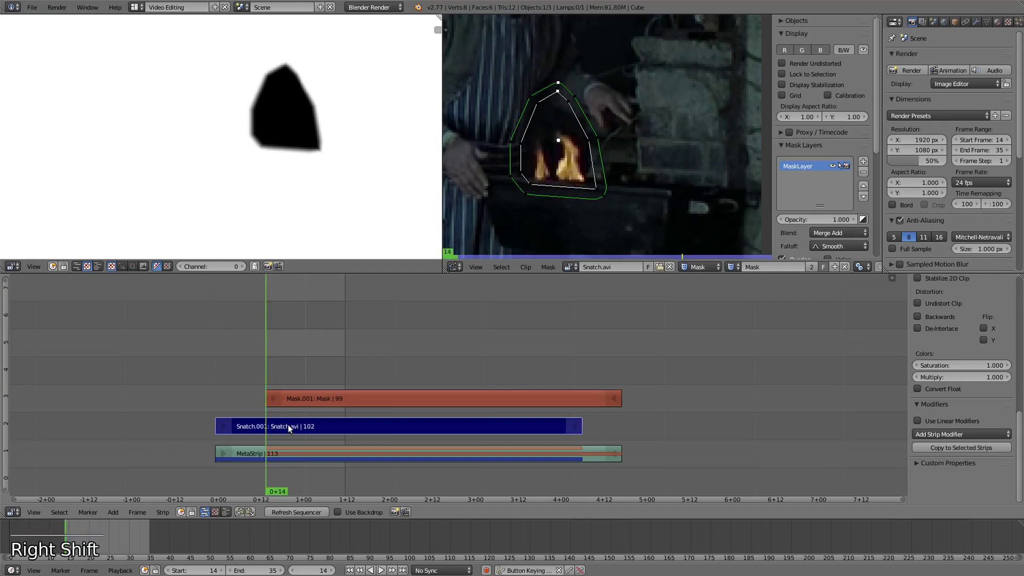
key("shift+k")
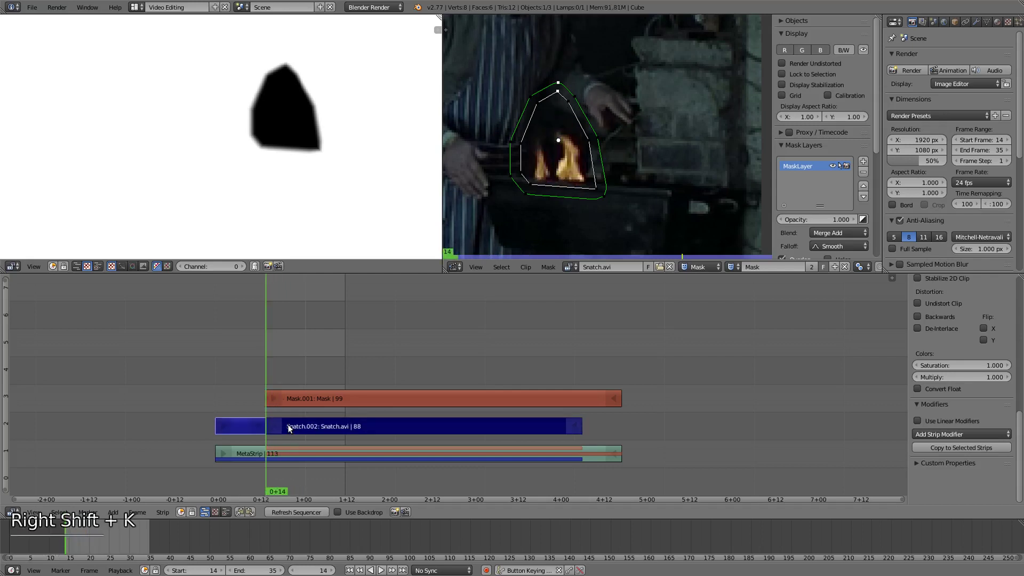
right_click(235, 426)
right_click(314, 427)
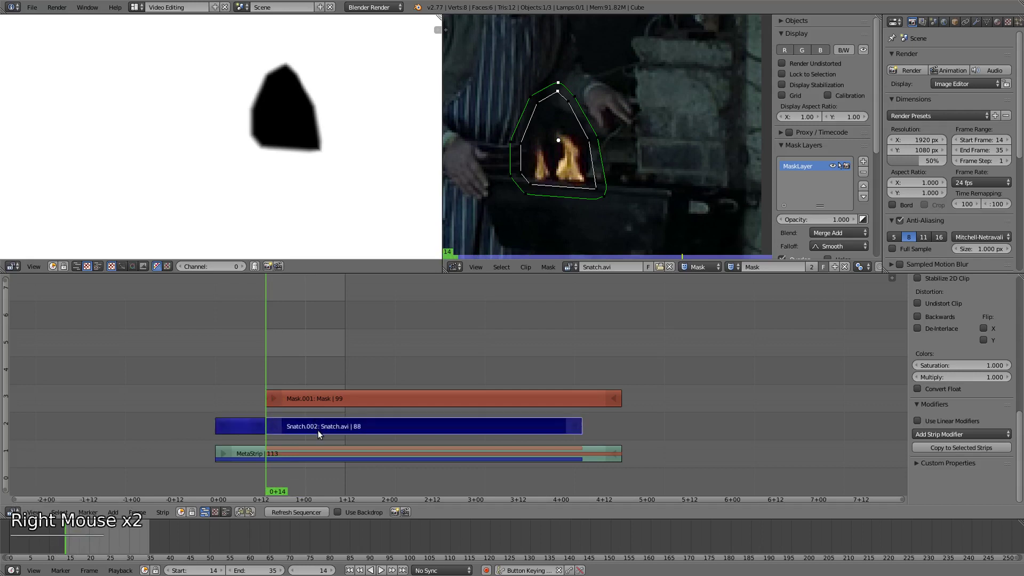
key("Delete")
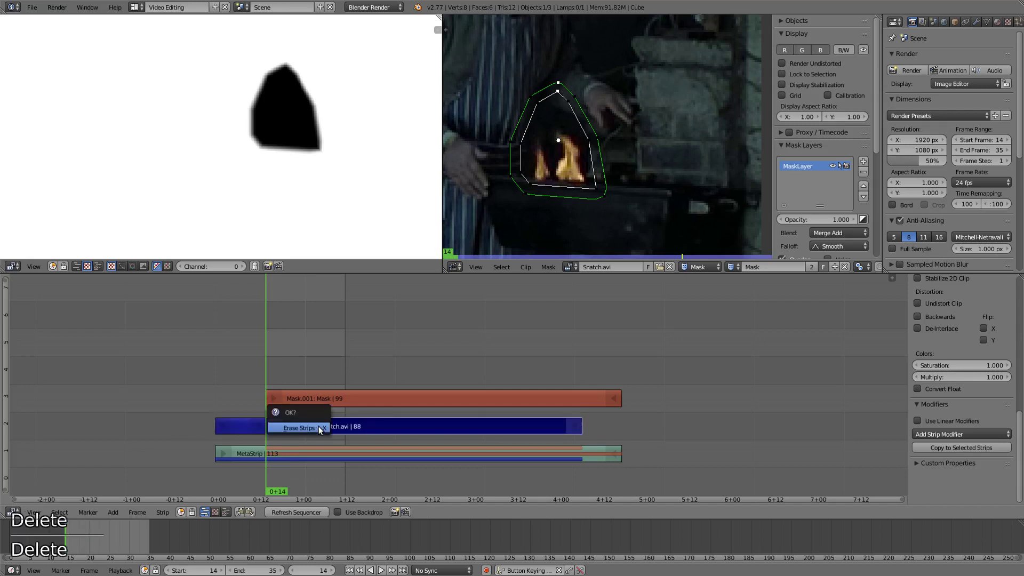
left_click(318, 425)
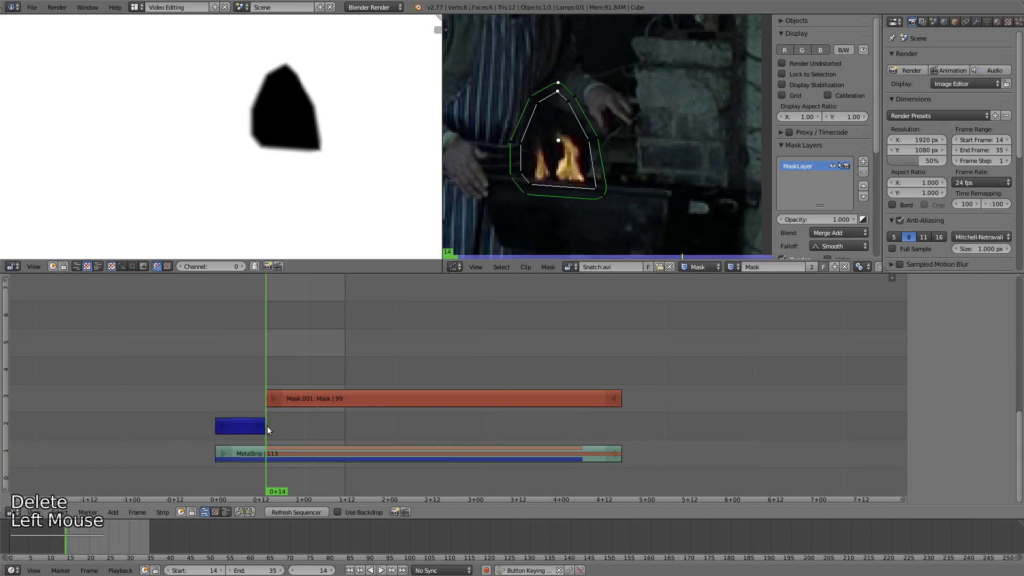
- Extend the end handle of the remaining Snatch clip in channel 2 to frame 35, holding its last frame
right_click(246, 424)
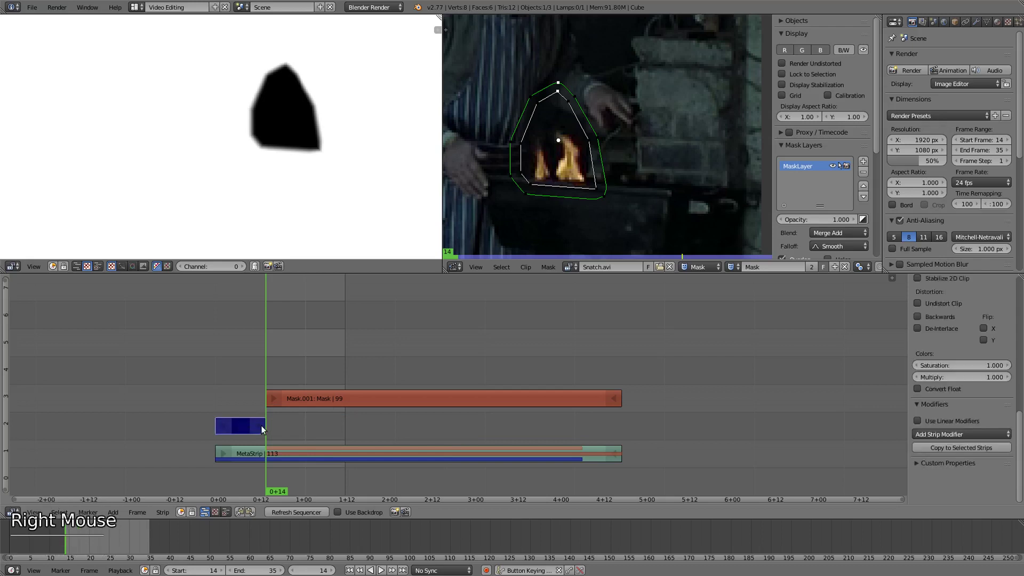
right_click(261, 425)
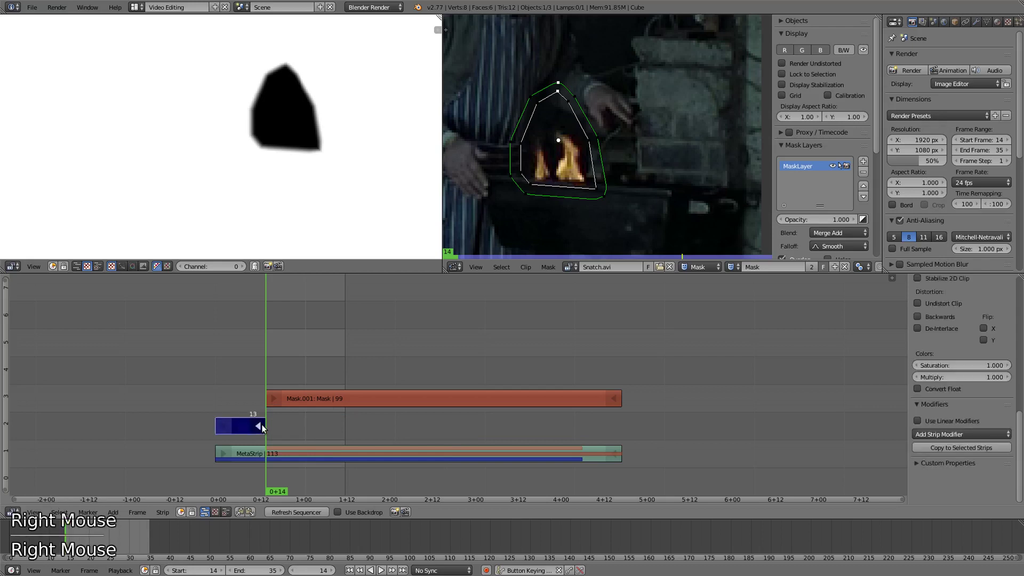
right_click_drag(264, 425, 340, 424)
left_click(339, 425)
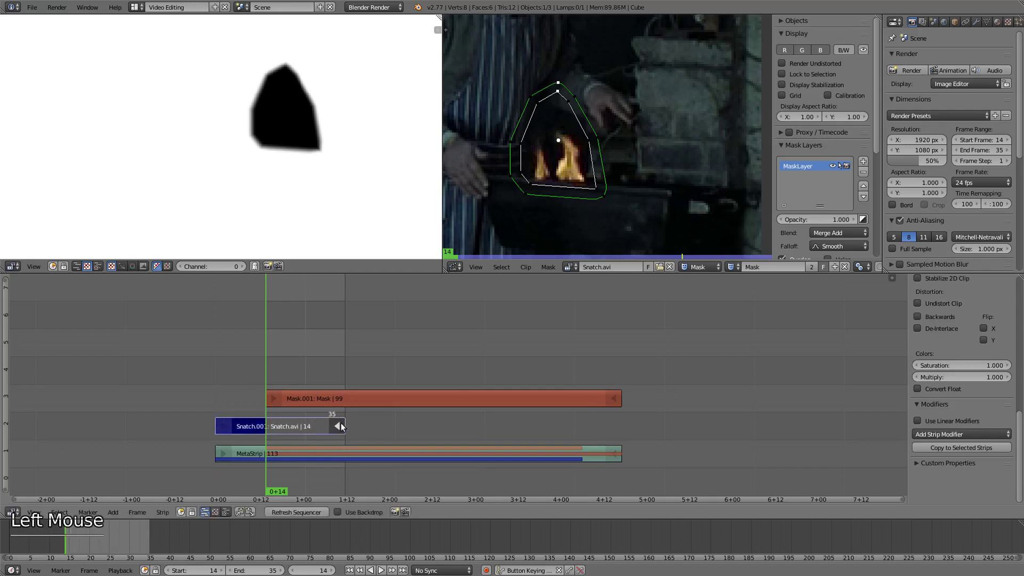
- Add a Multiply effect strip combining the shortened Snatch clip with the inverted mask strip
right_click(288, 427)
right_click(288, 423, "shift")
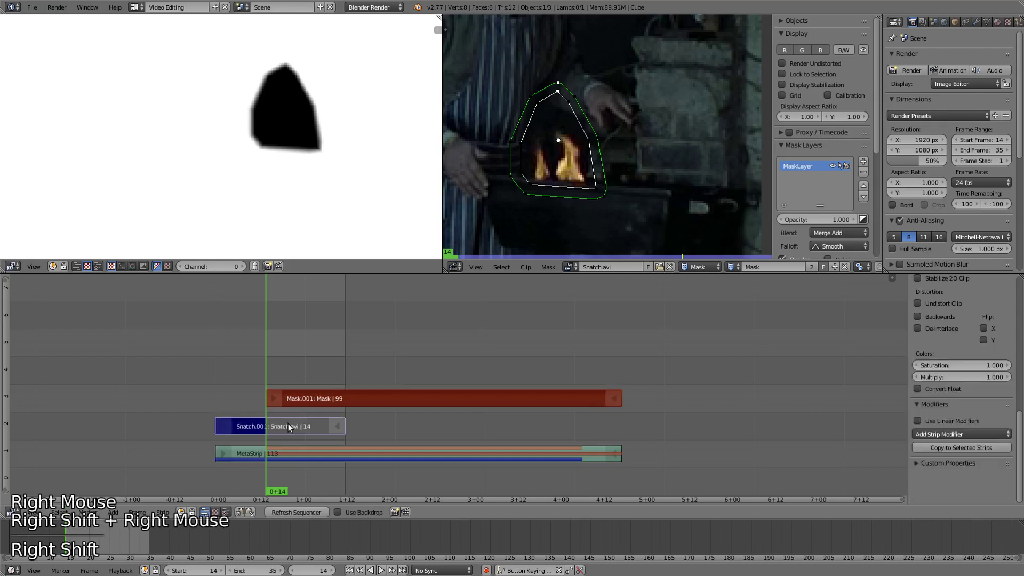
key("shift+a")
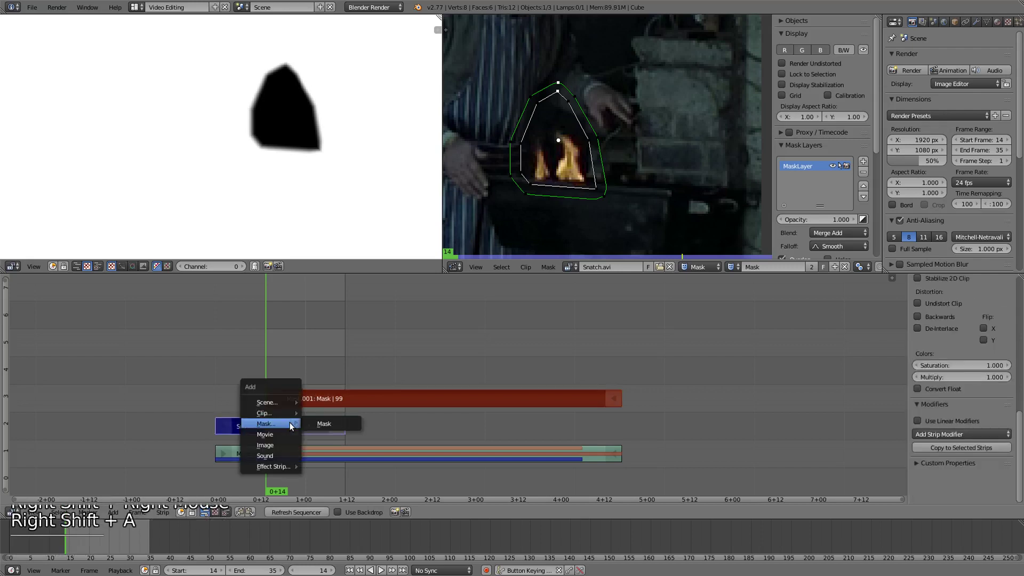
mouse_move(267, 467)
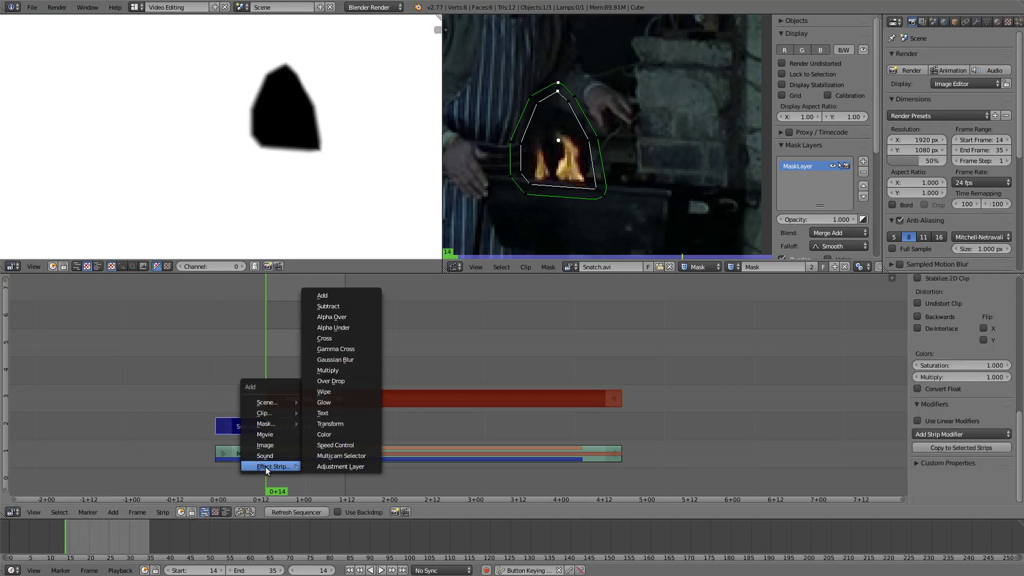
left_click(347, 370)
middle_click_drag(280, 81, 295, 130)
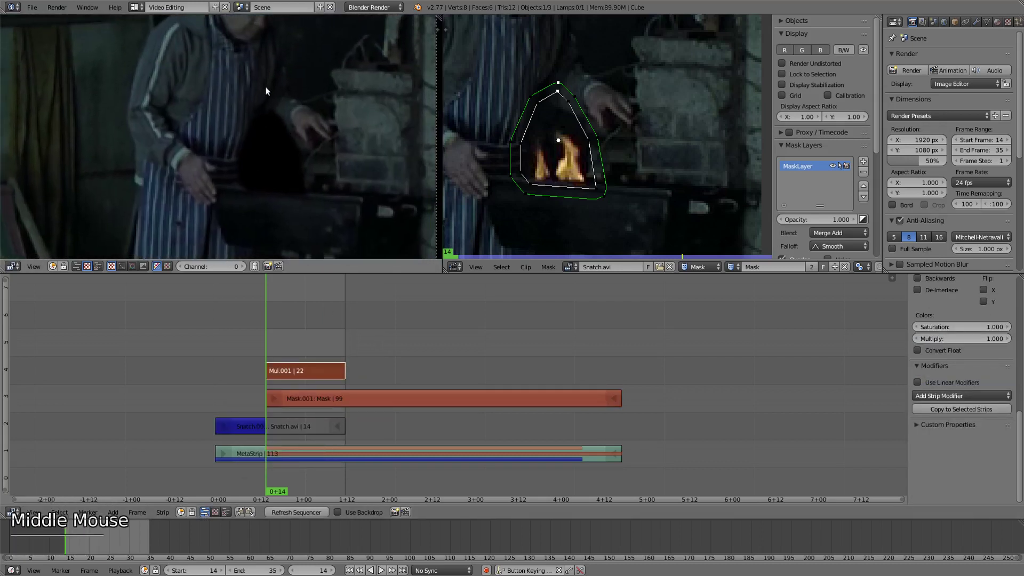
- Group the new Multiply, inverted mask and shortened Snatch strips into a second meta strip
right_click(287, 373)
right_click(295, 401, "shift")
right_click(297, 421, "shift")
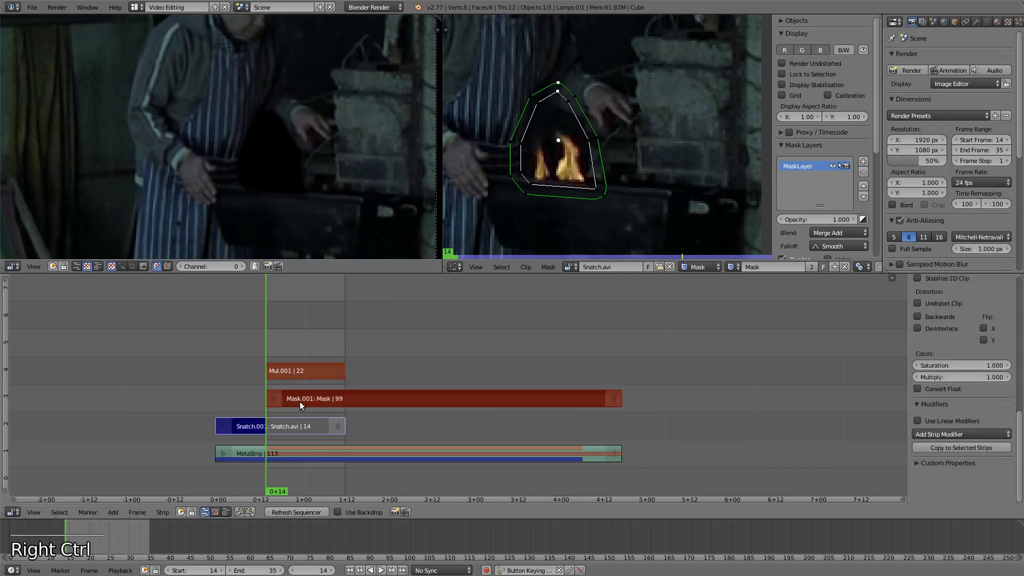
key("ctrl+g")
- Combine the two meta strips in channels 1 and 2 with an Add effect strip
right_click(324, 425)
right_click(316, 448)
right_click(319, 454)
right_click(320, 453, "shift")
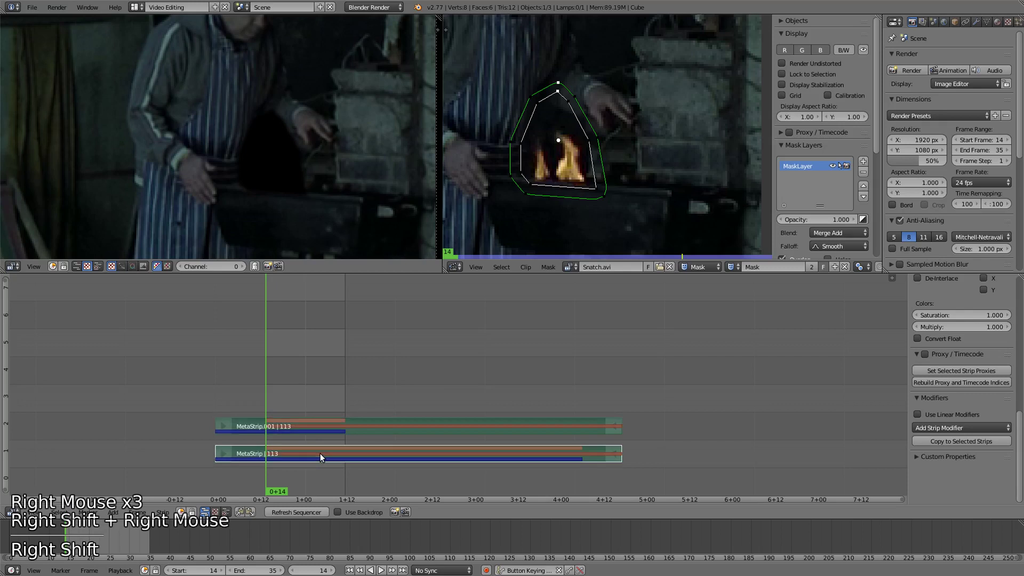
right_click(318, 423, "ctrl")
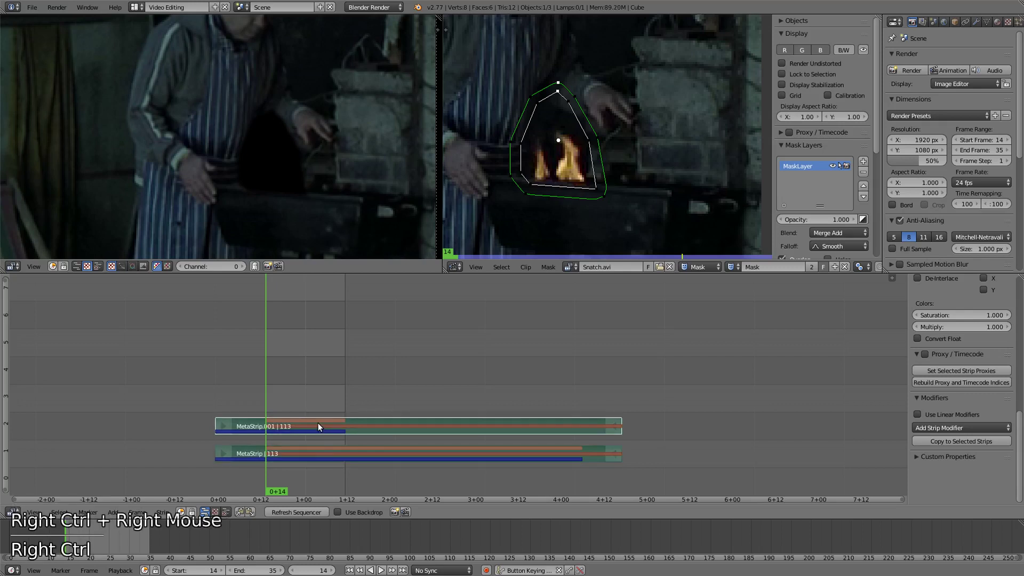
right_click(329, 452, "shift")
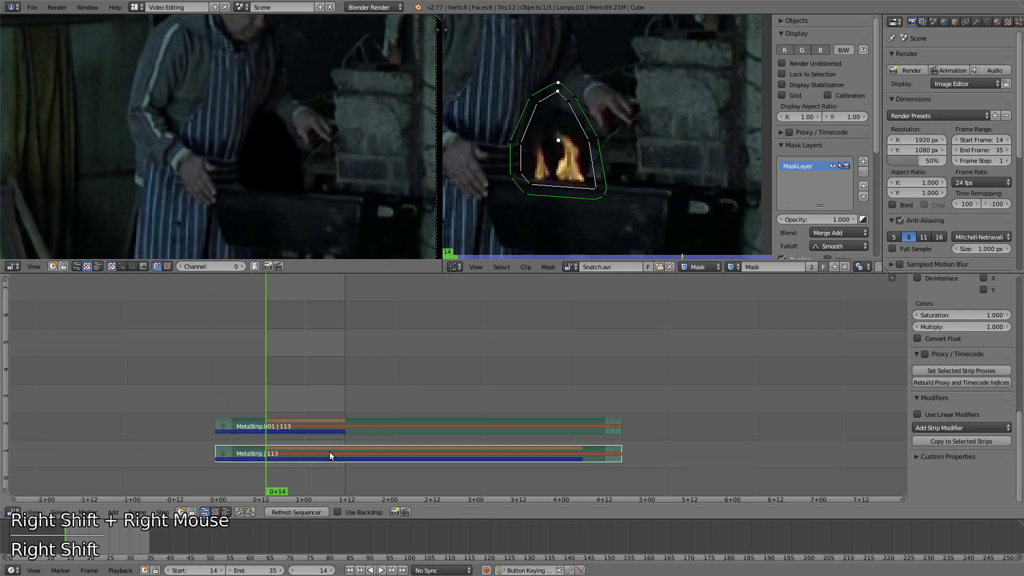
key("shift+a")
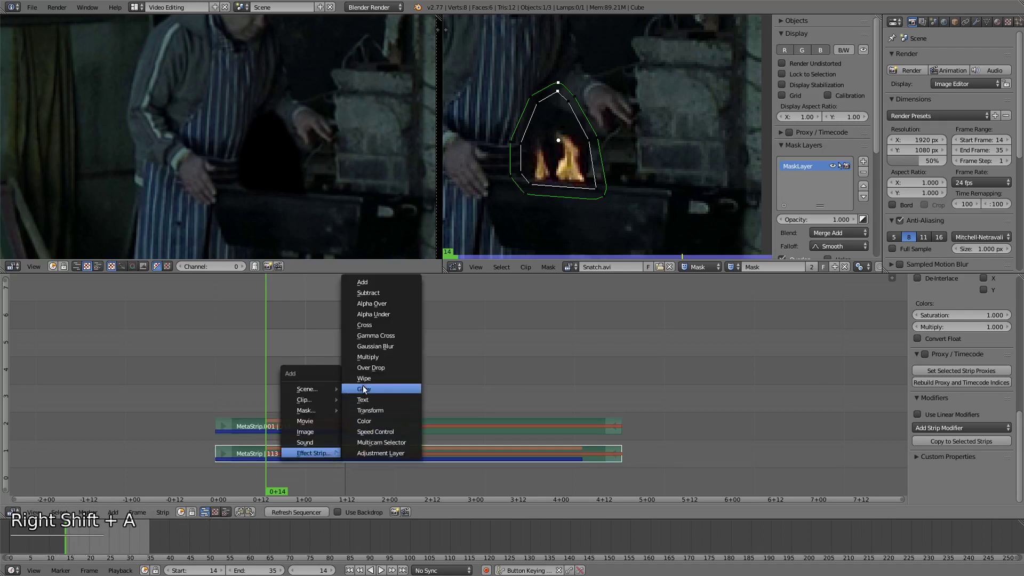
left_click(360, 283)
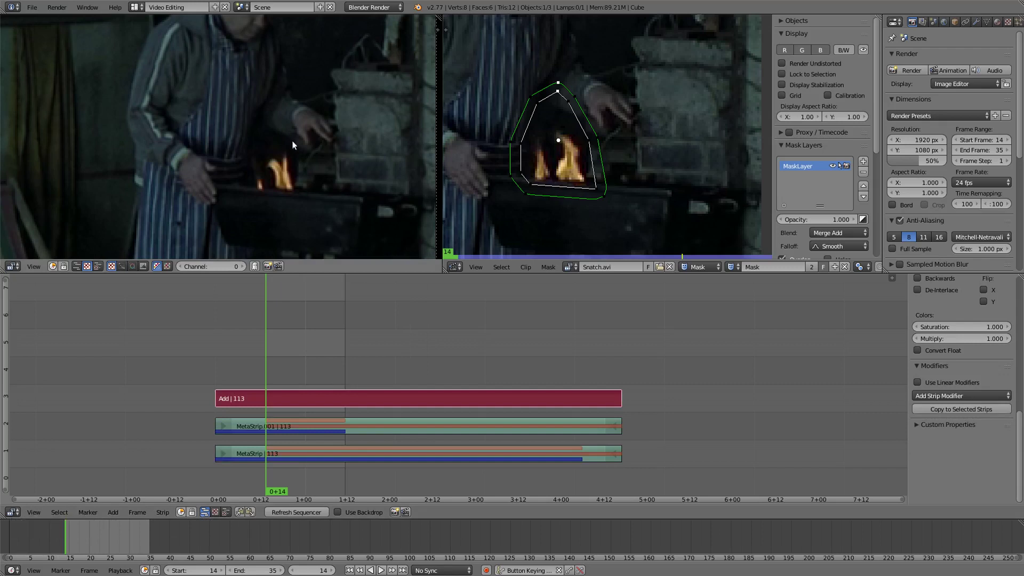
- Refresh the sequencer and play back the composite with the whole frame in the preview, stopping playback at the end
scroll(218, 127, "down", 11)
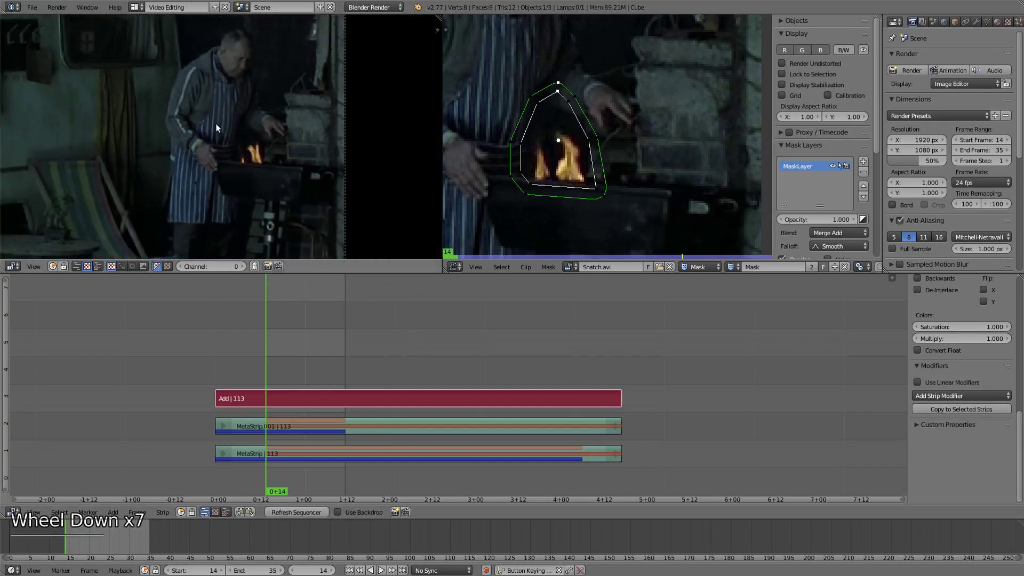
scroll(188, 112, "down", 4)
middle_click_drag(65, 129, 176, 131)
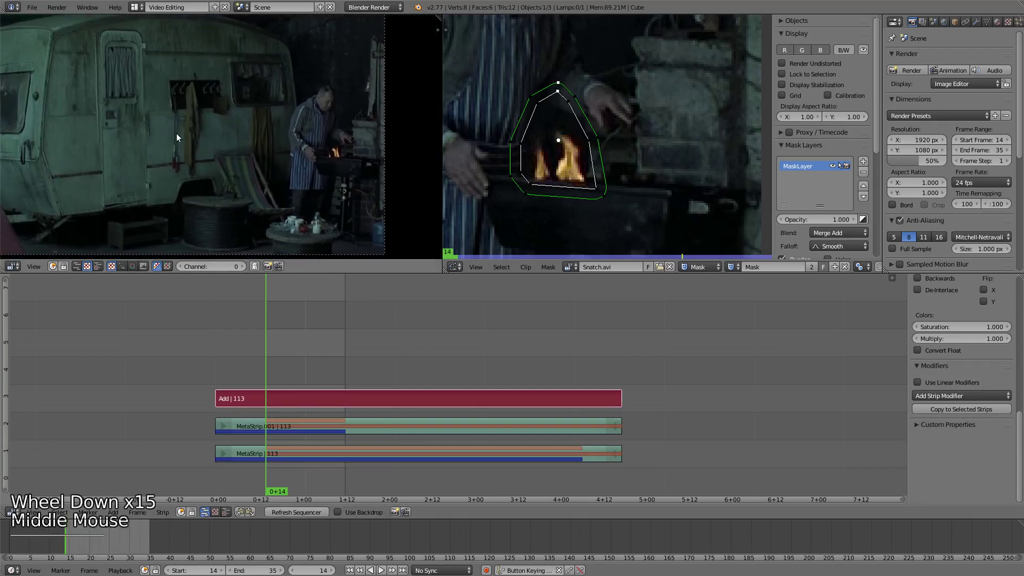
scroll(227, 377, "down", 1)
left_click(288, 512)
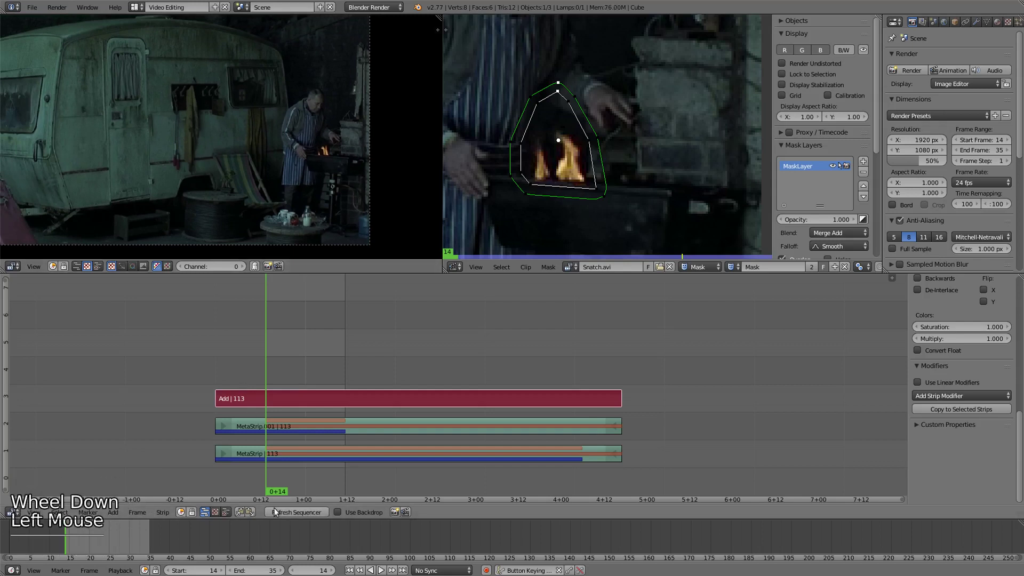
left_click(380, 570)
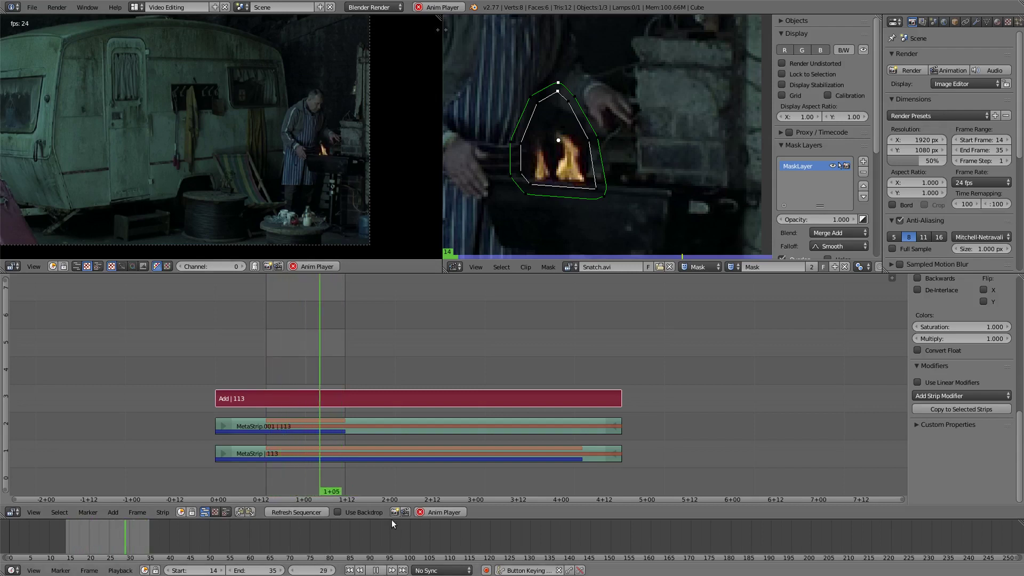
left_click(441, 512)
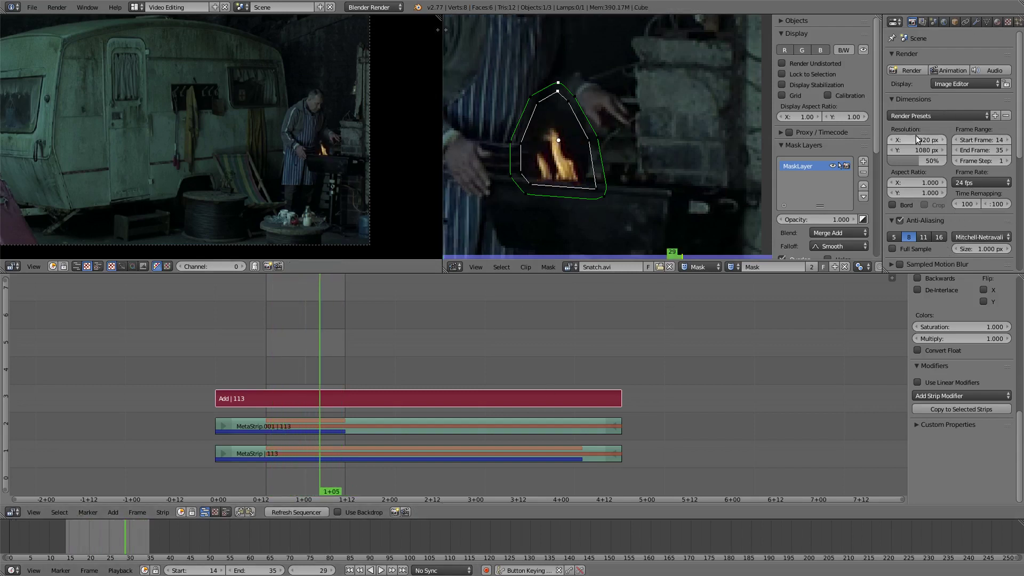
- Set the render output path to a new folder named jpg inside snatch-caravanne
scroll(934, 159, "down", 8)
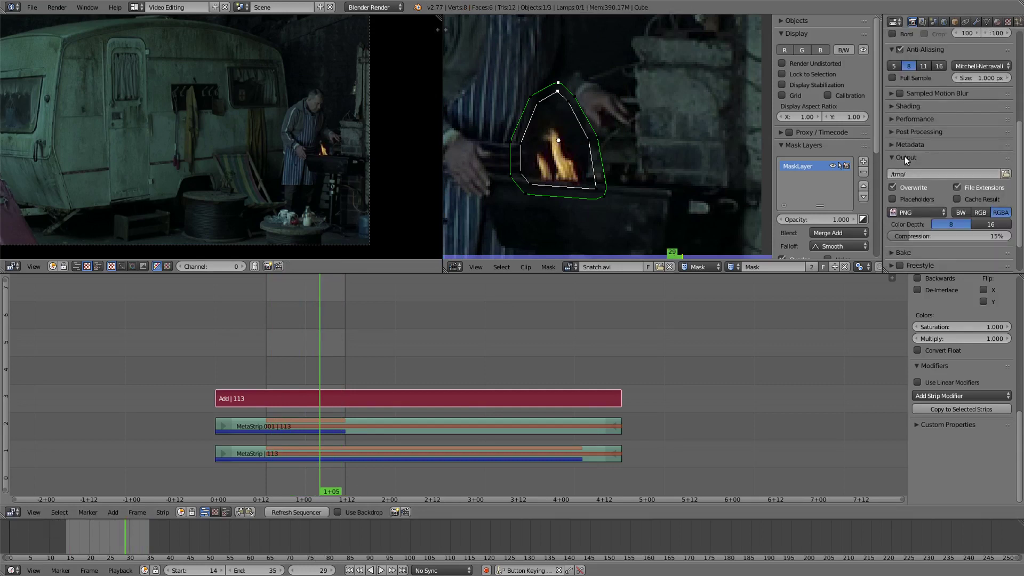
left_click(1006, 175)
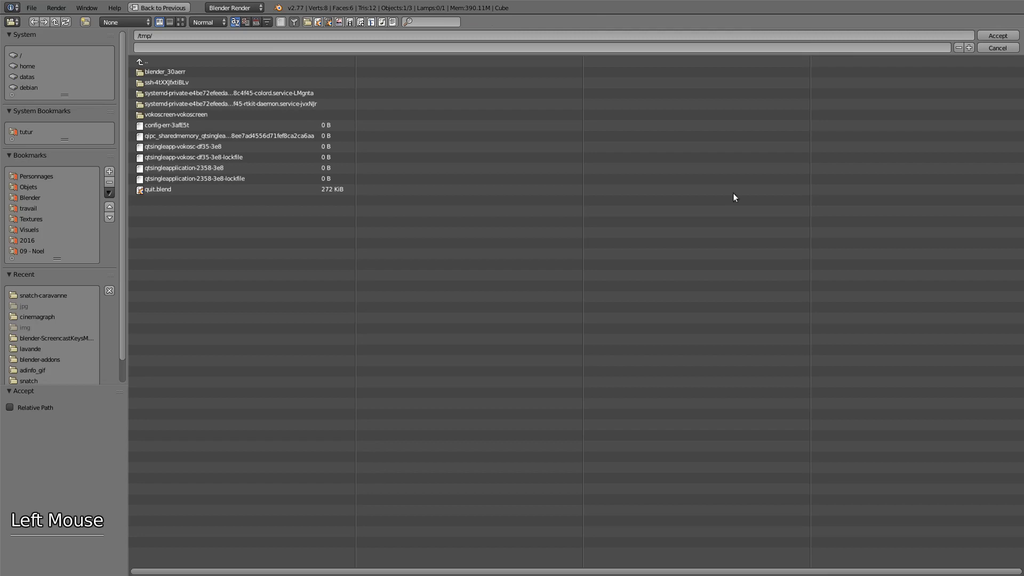
left_click(35, 296)
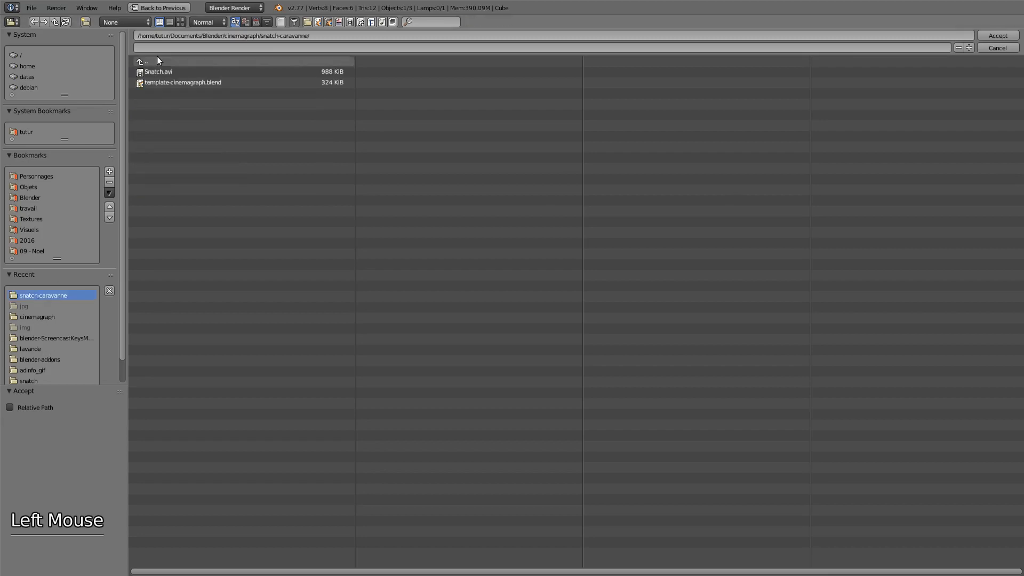
left_click(85, 22)
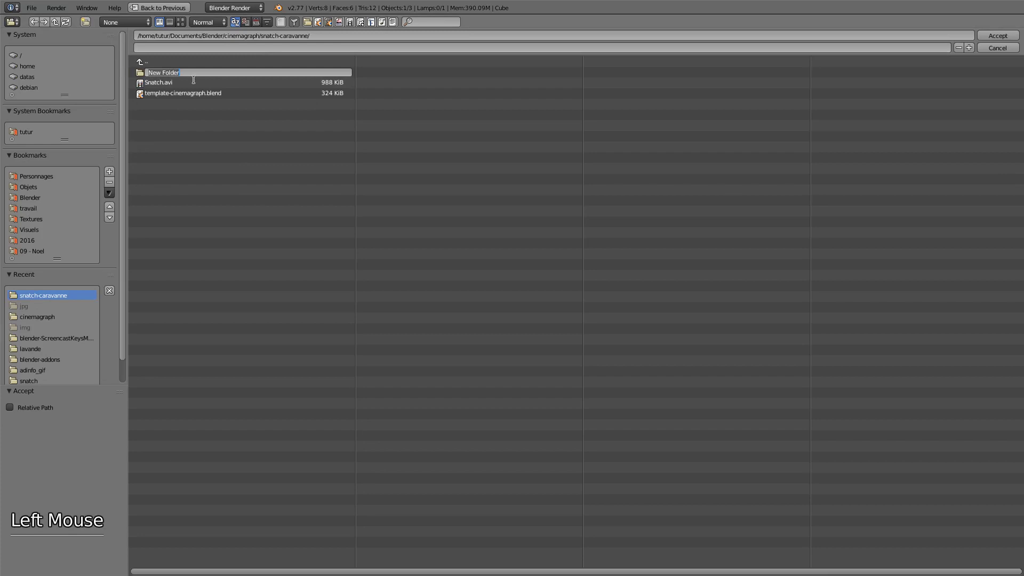
type("jpg")
key("Return")
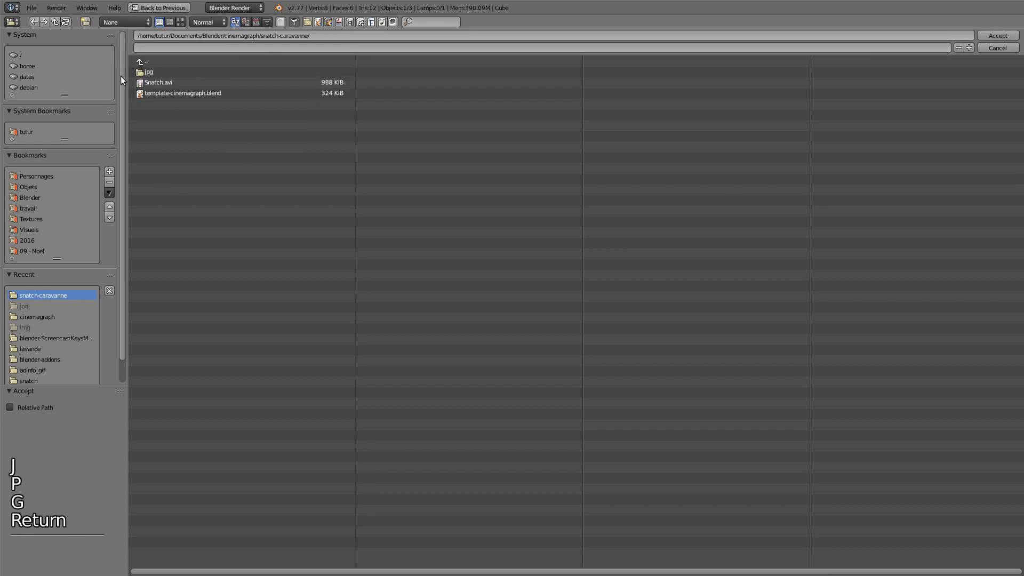
left_click(143, 73)
left_click(990, 34)
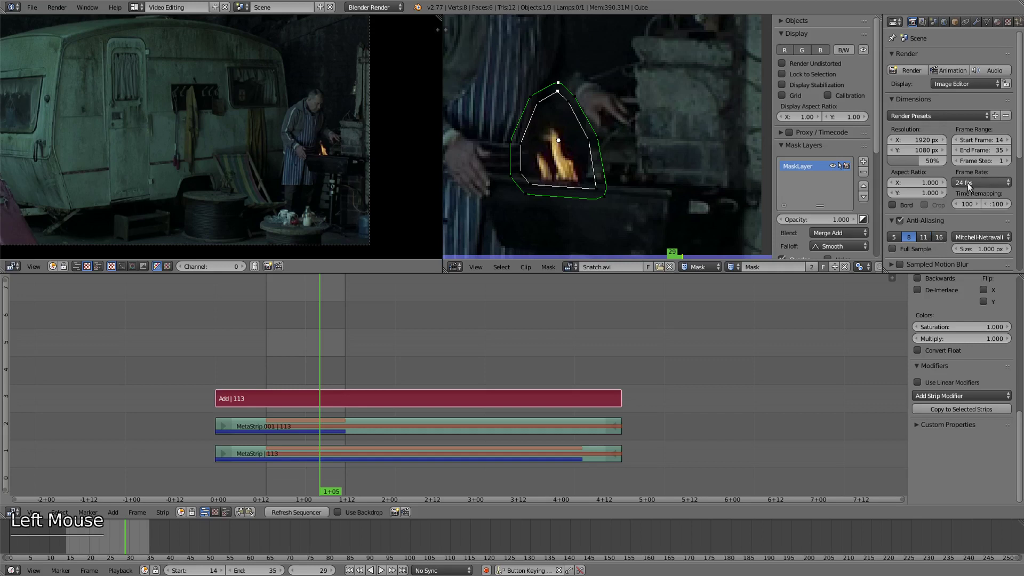
- Set the colour mode of the PNG render output to RGB
scroll(972, 205, "down", 6)
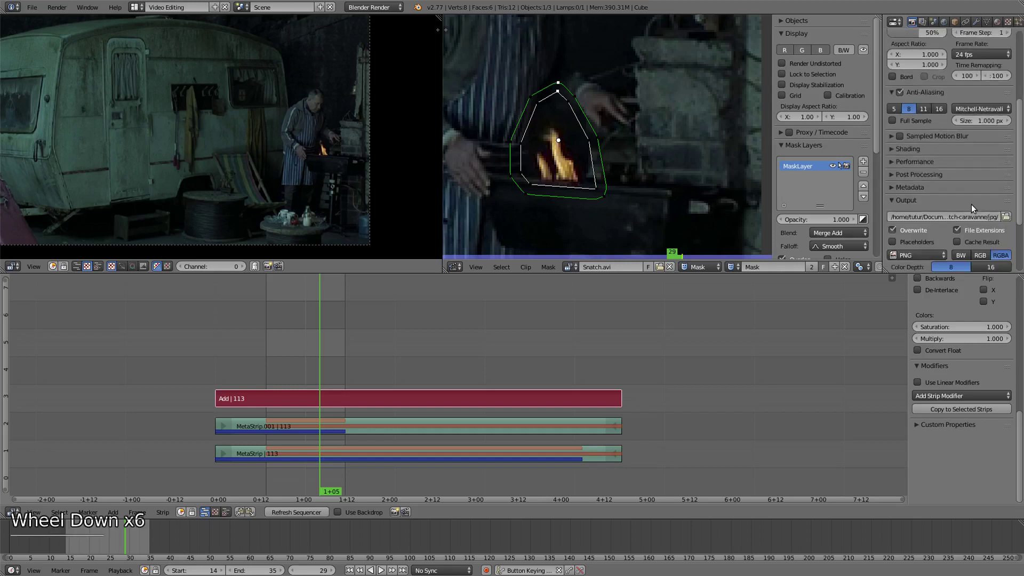
scroll(980, 258, "down", 4)
left_click(980, 169)
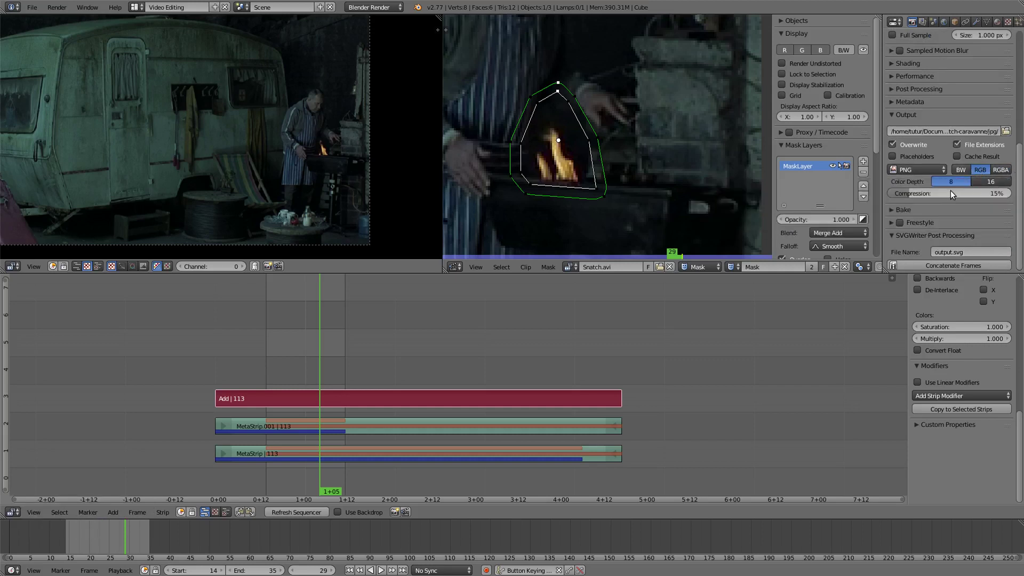
- Render the animation for frames 14 to 35
scroll(953, 159, "up", 6)
scroll(953, 159, "up", 6)
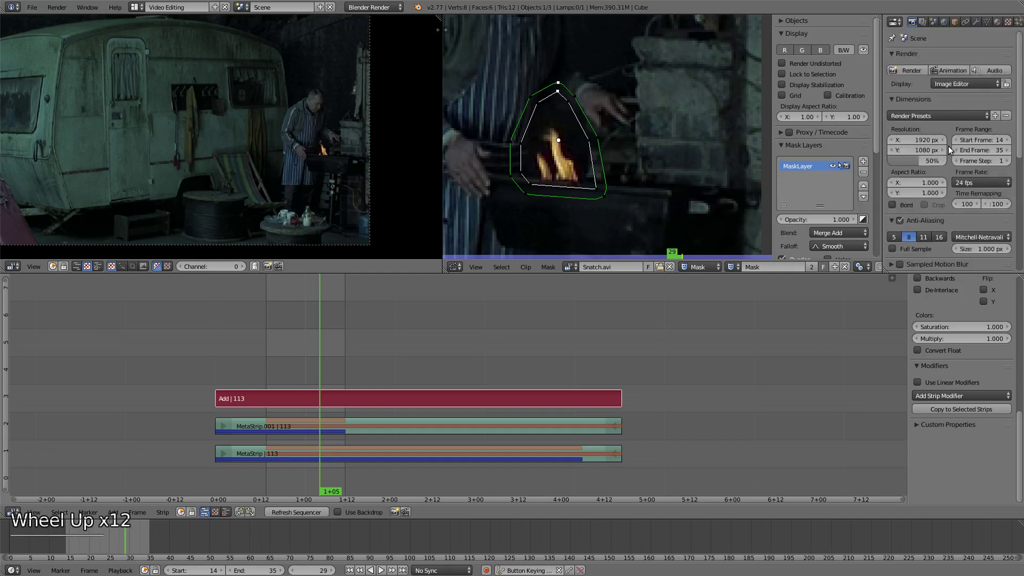
left_click(950, 69)
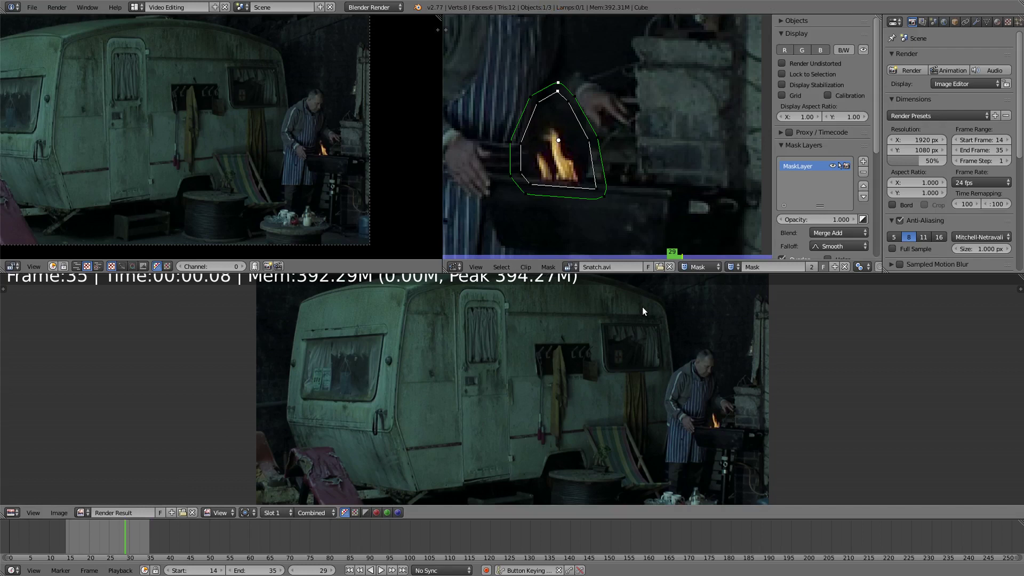
- Quit Blender and launch the GIMP image editor
key("ctrl+q")
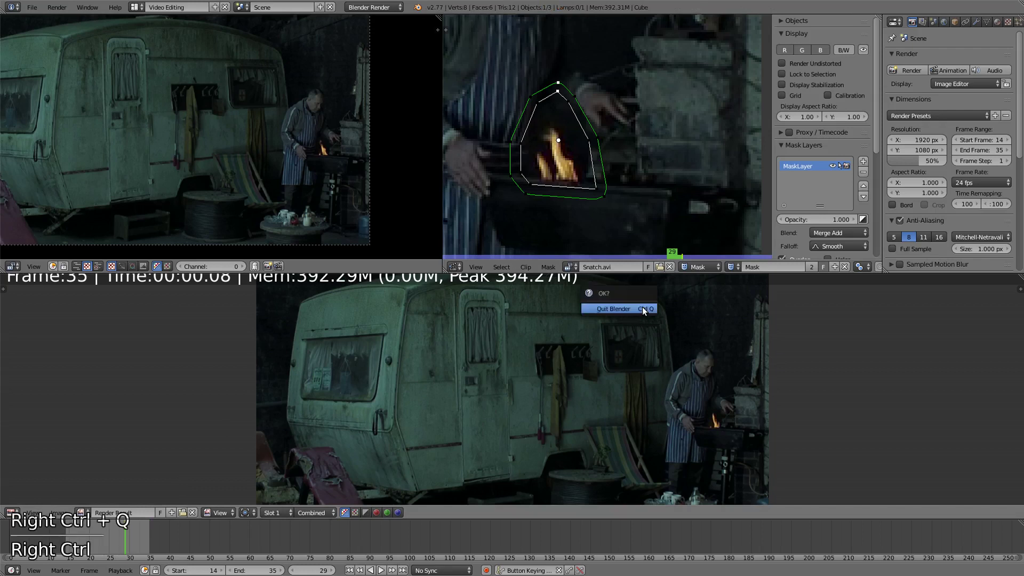
left_click(643, 307)
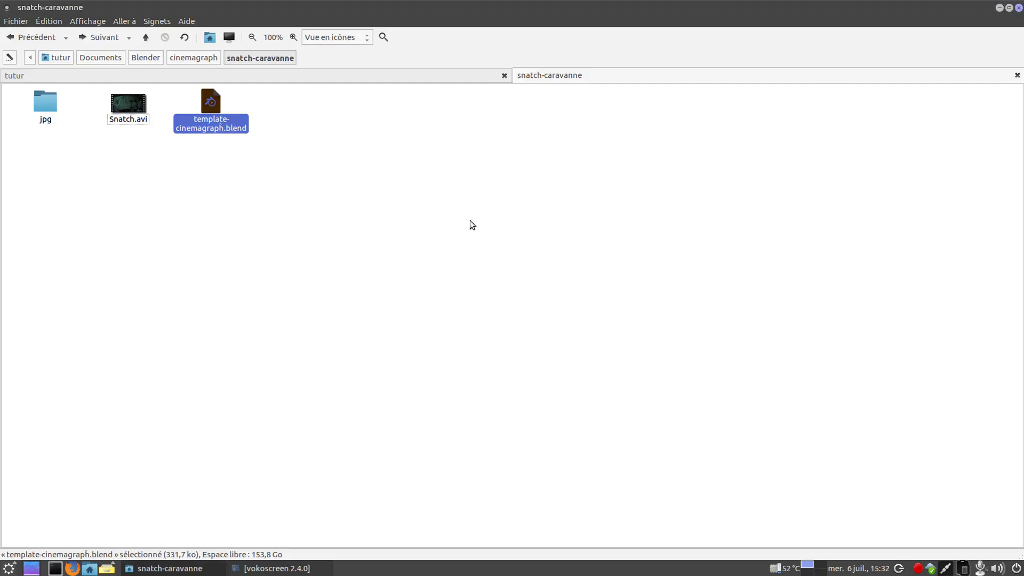
left_click(331, 289)
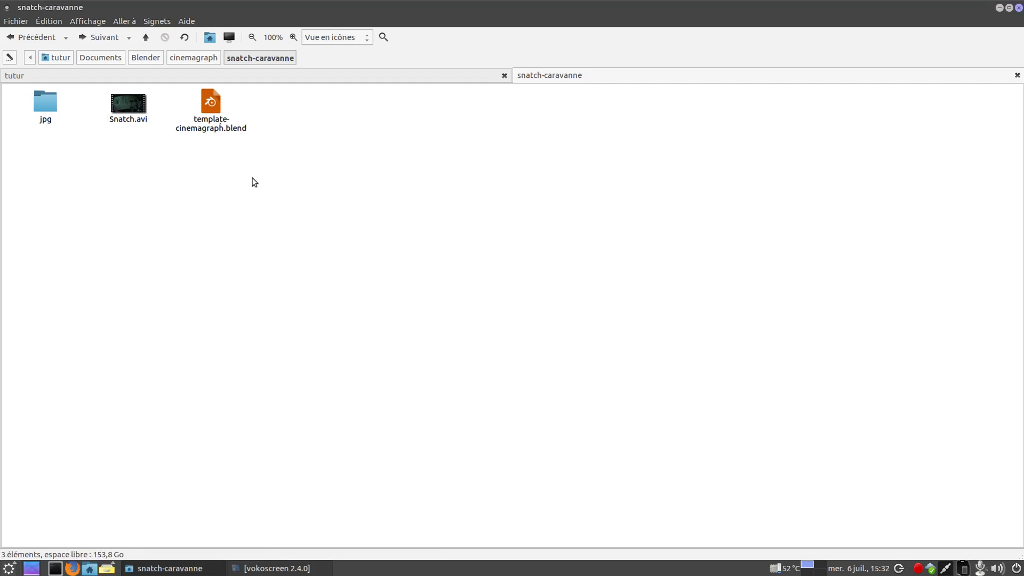
key("ctrl+space")
type("gim")
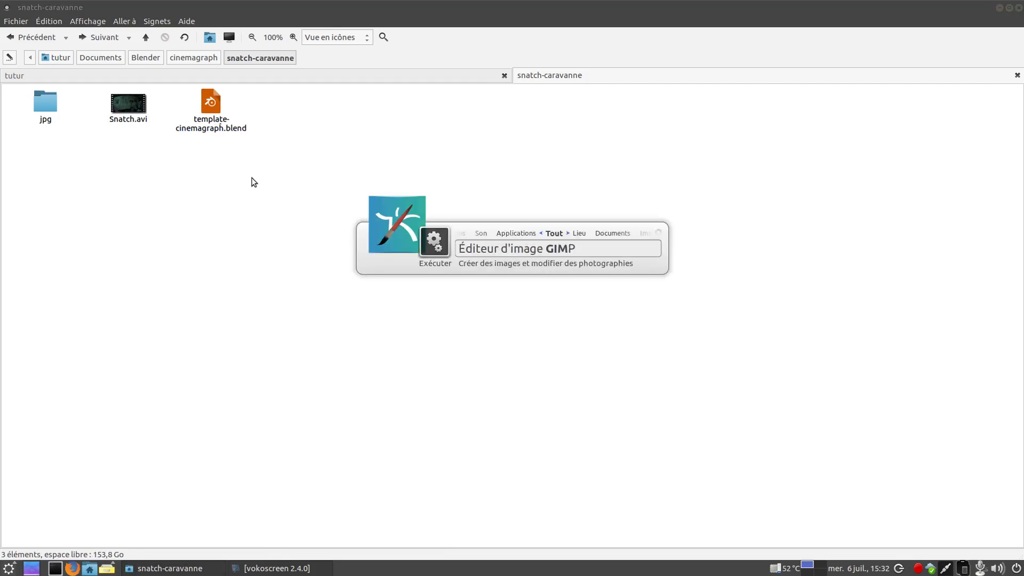
key("Return")
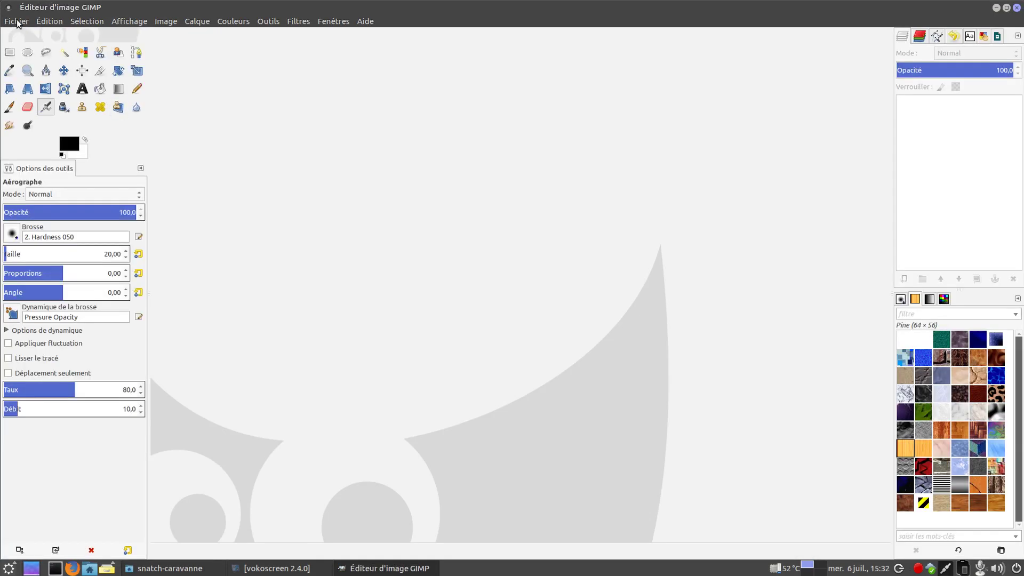
left_click(17, 21)
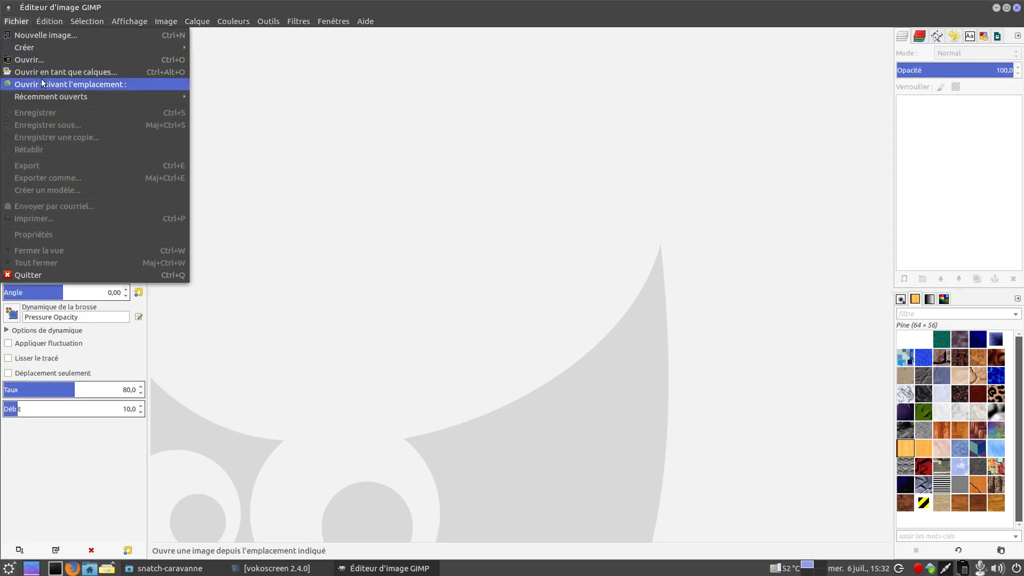
left_click(39, 59)
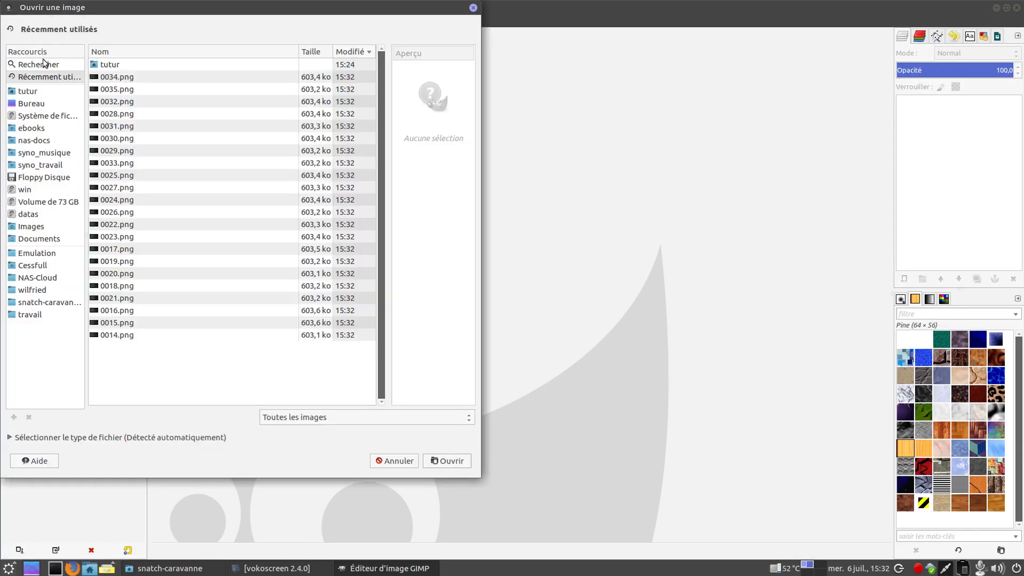
left_click(402, 465)
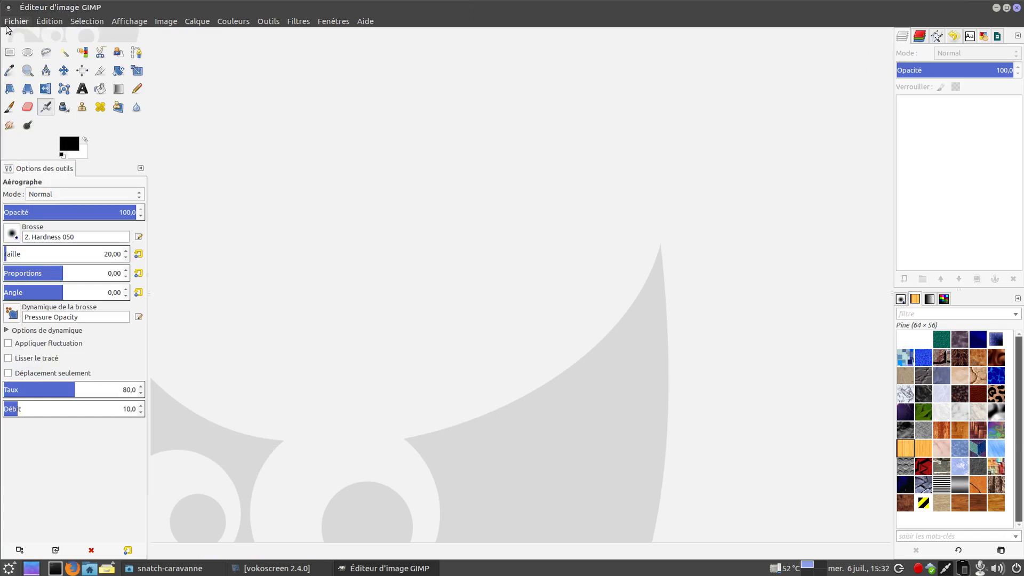
- Open the rendered frames 0014.png to 0035.png from the jpg folder in snatch-caravanne as layers of one image
left_click(17, 22)
left_click(40, 75)
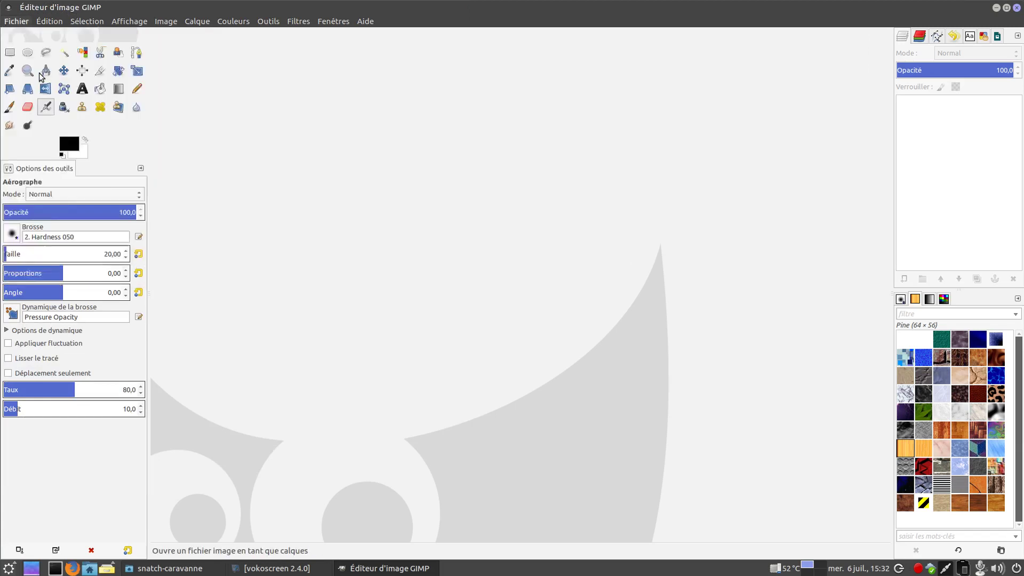
left_click(33, 305)
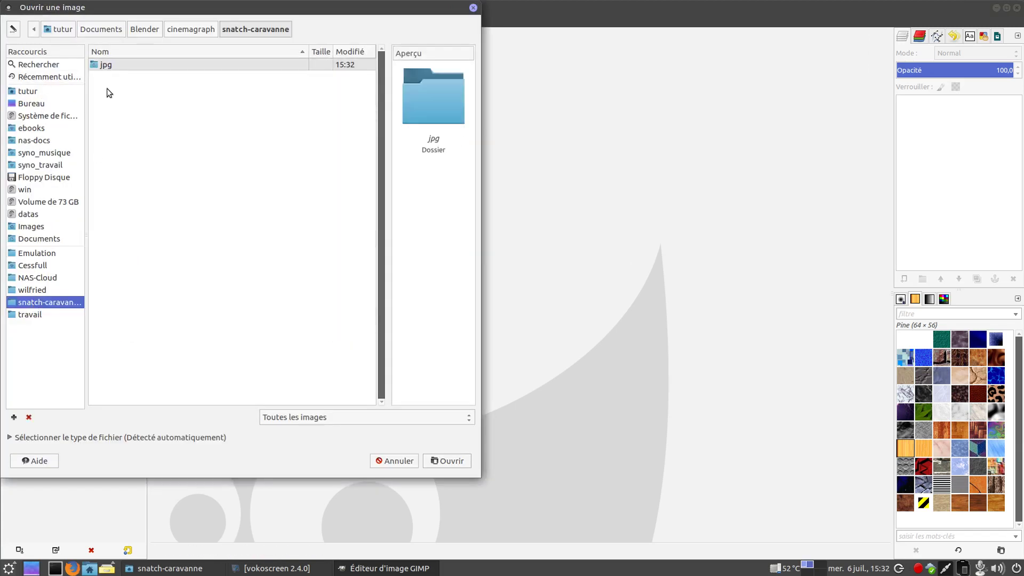
double_click(104, 67)
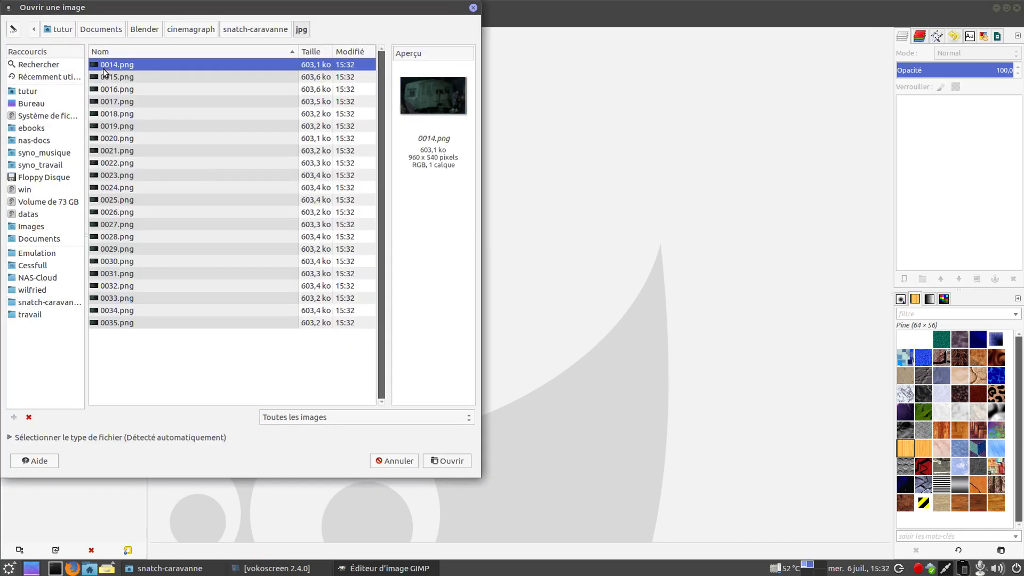
left_click(120, 322, "shift")
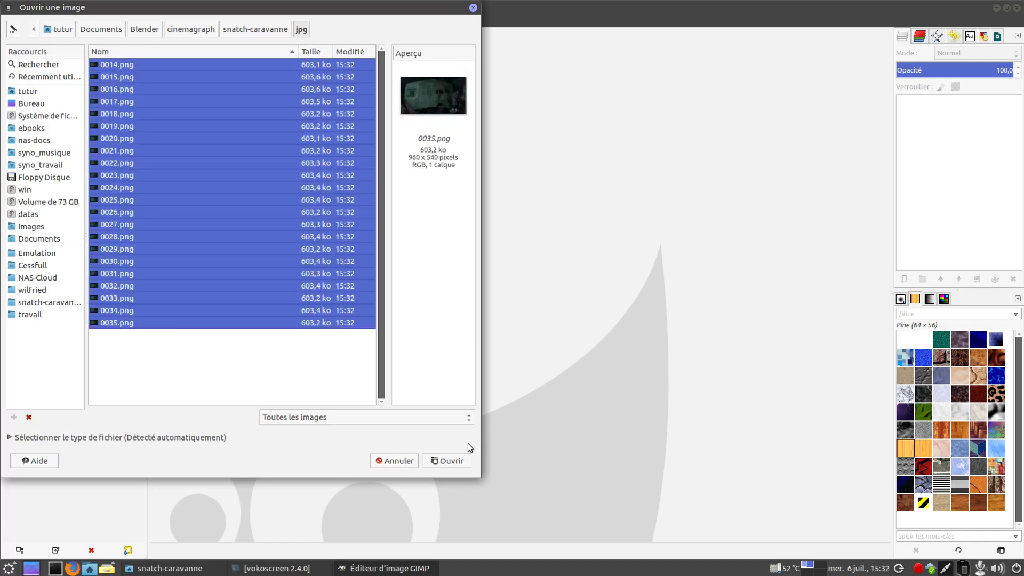
left_click(453, 462)
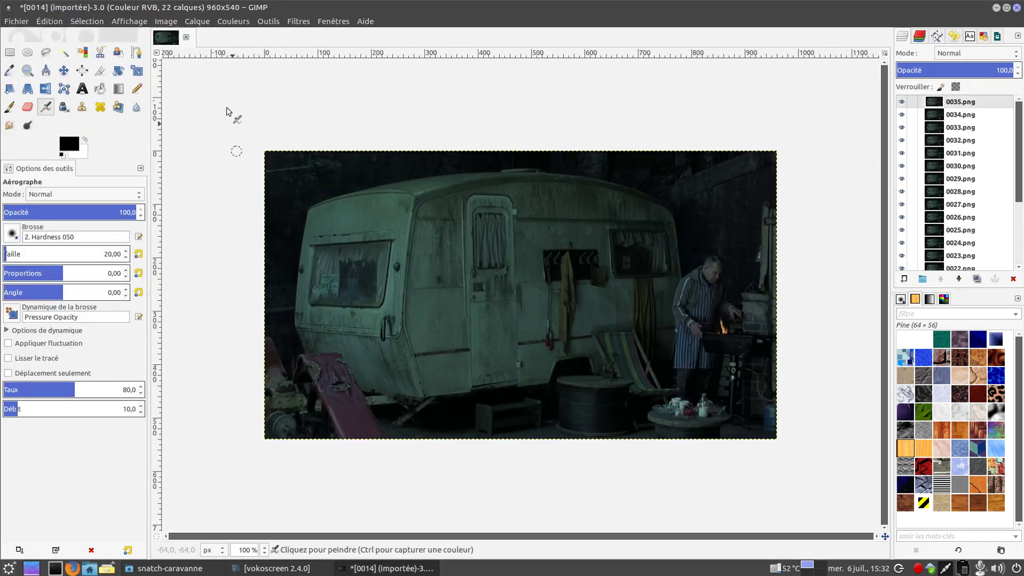
- Apply the animation filter Optimiser (différence) to the stack of frame layers
scroll(968, 148, "down", 5)
scroll(968, 148, "up", 5)
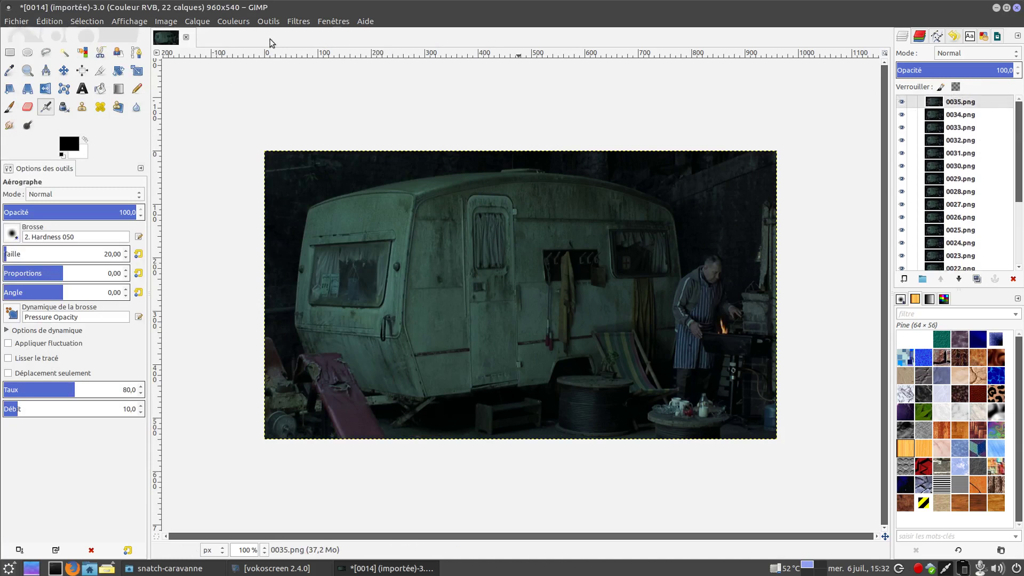
left_click(270, 22)
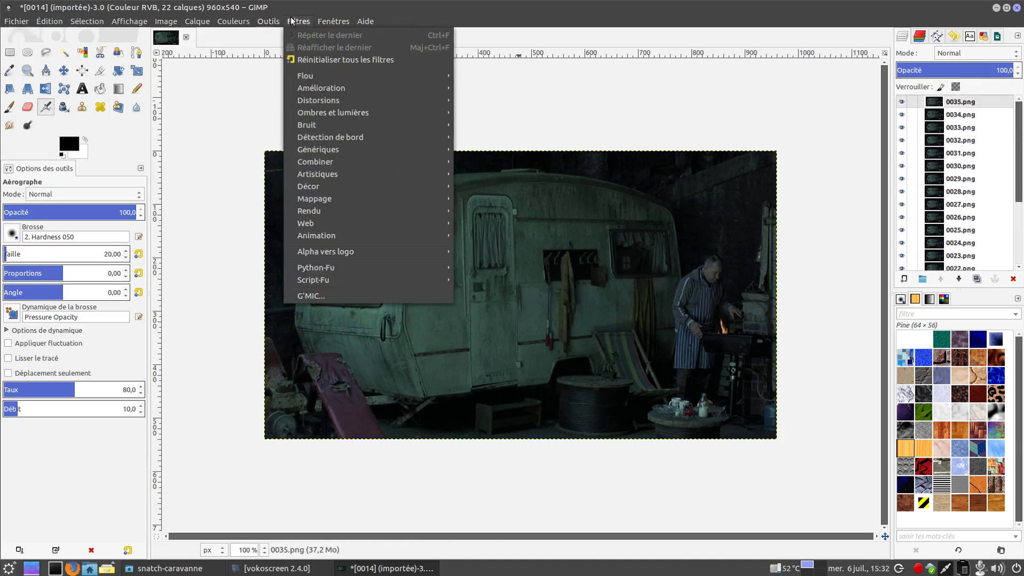
left_click(231, 24)
left_click(299, 22)
mouse_move(331, 235)
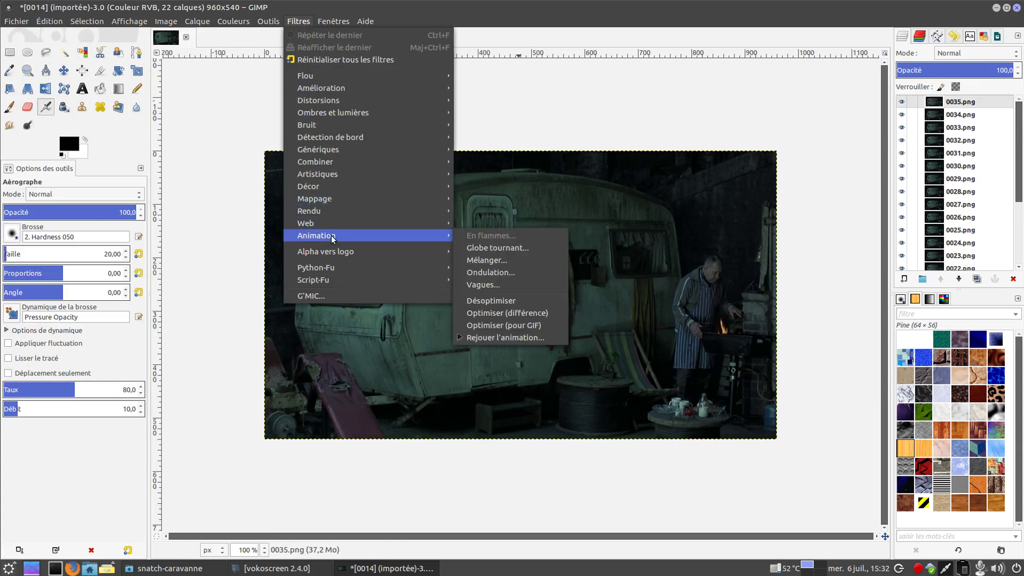
left_click(500, 313)
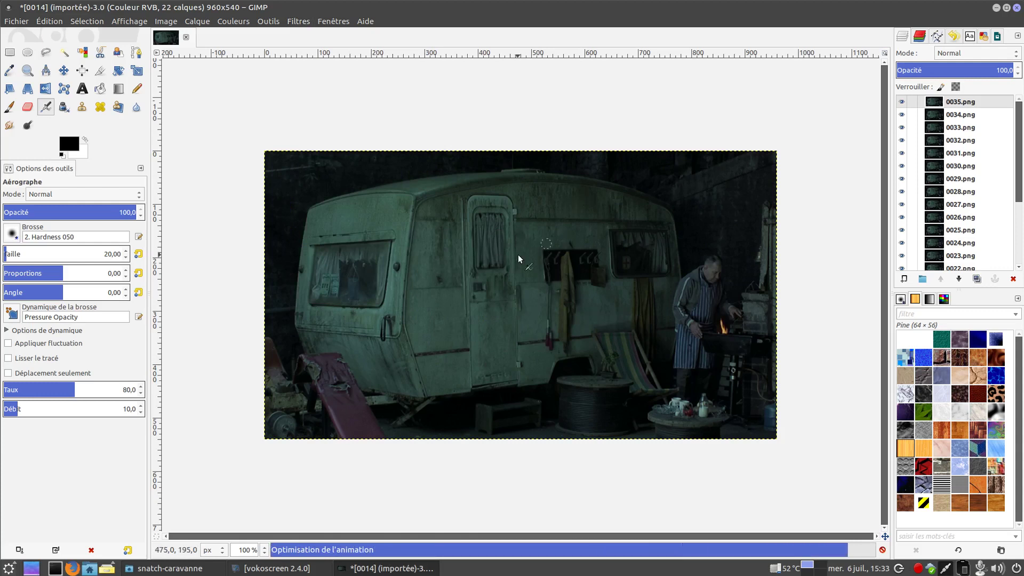
- Hide the base layer 0014.png to inspect the optimised flame layers, and show it again
scroll(906, 140, "down", 3)
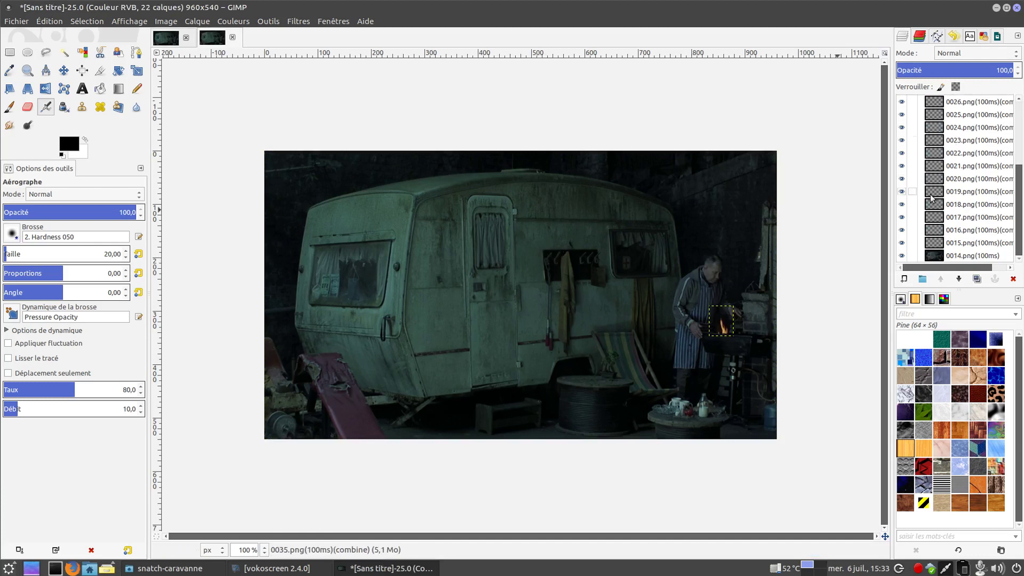
left_click(901, 256)
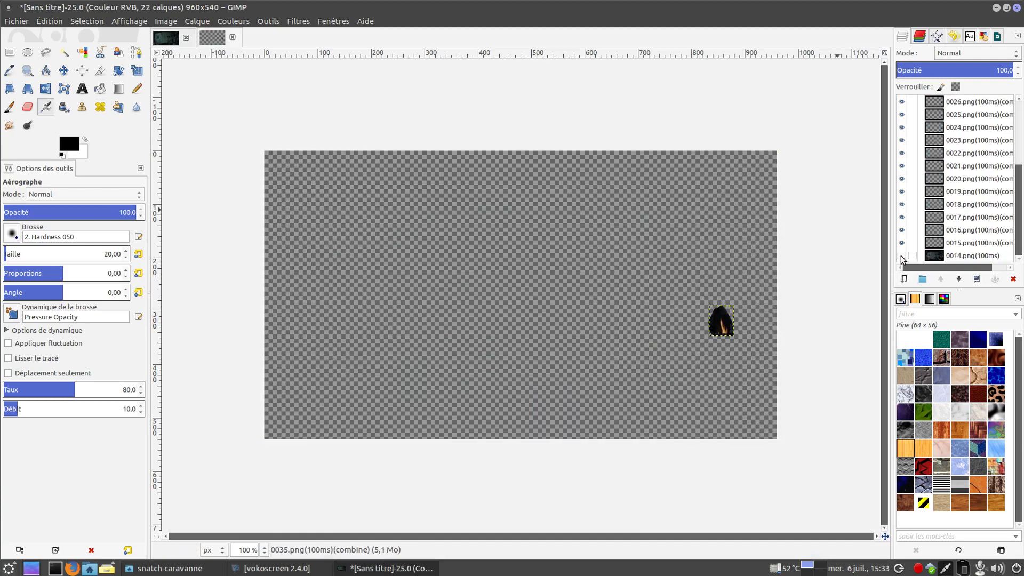
left_click(955, 243)
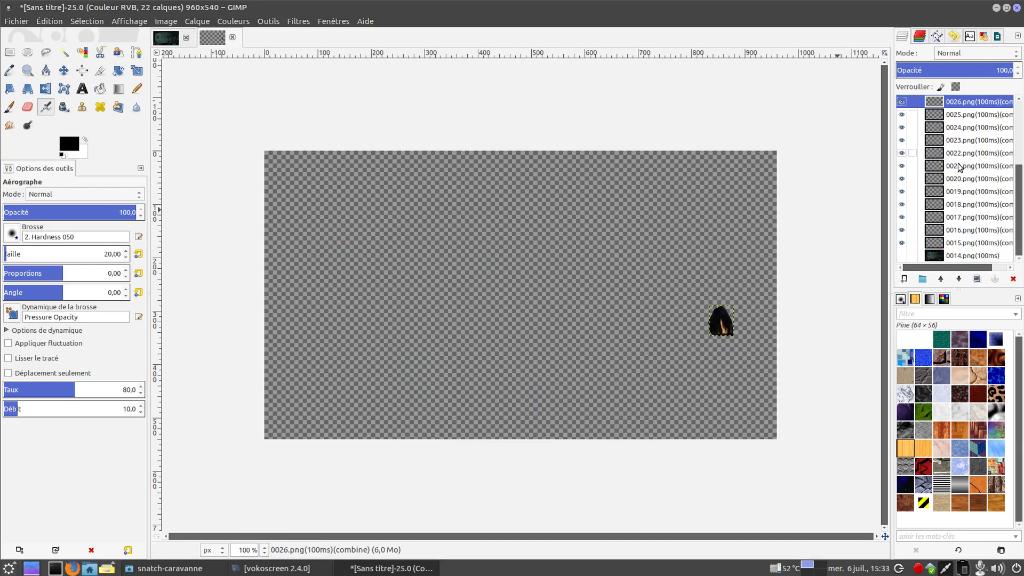
left_click(965, 256)
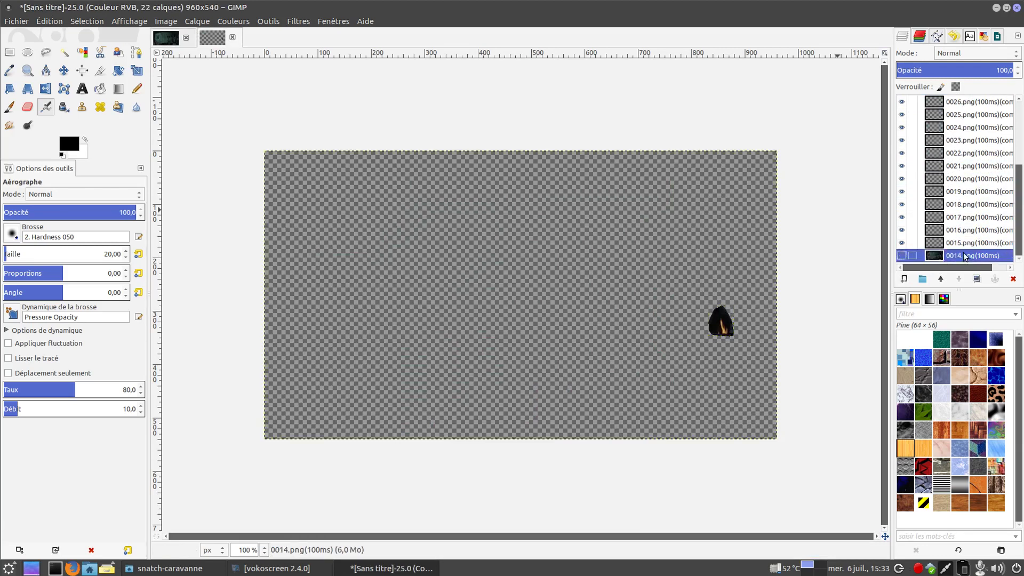
left_click(901, 256)
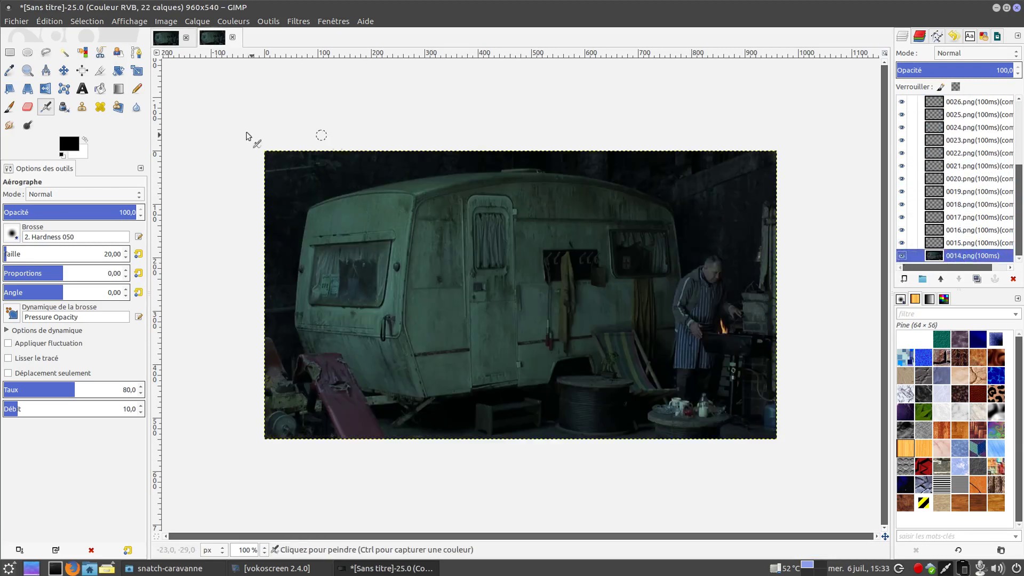
- Export the optimised image as snatch.gif into the snatch-caravanne folder
left_click(16, 21)
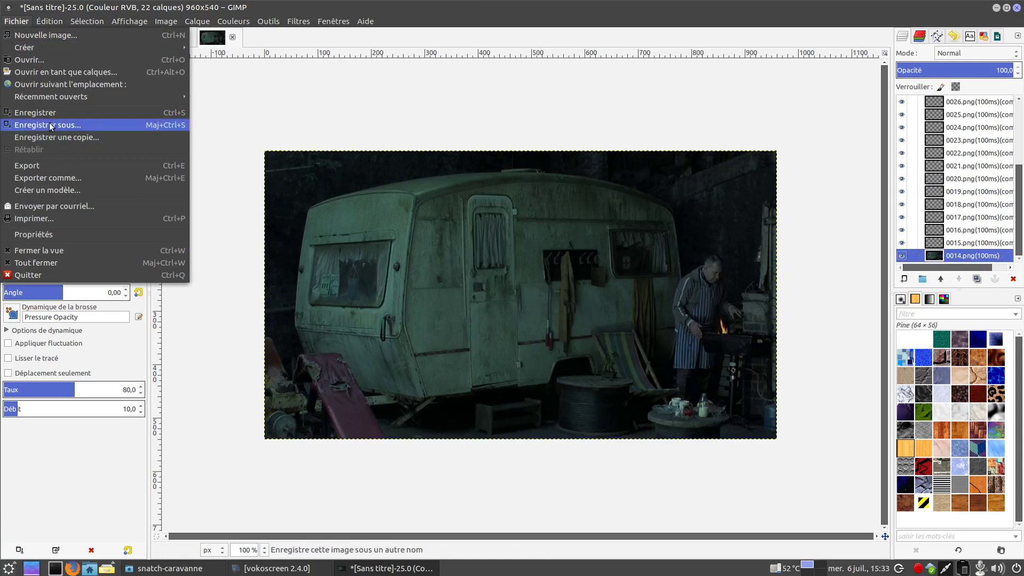
left_click(47, 178)
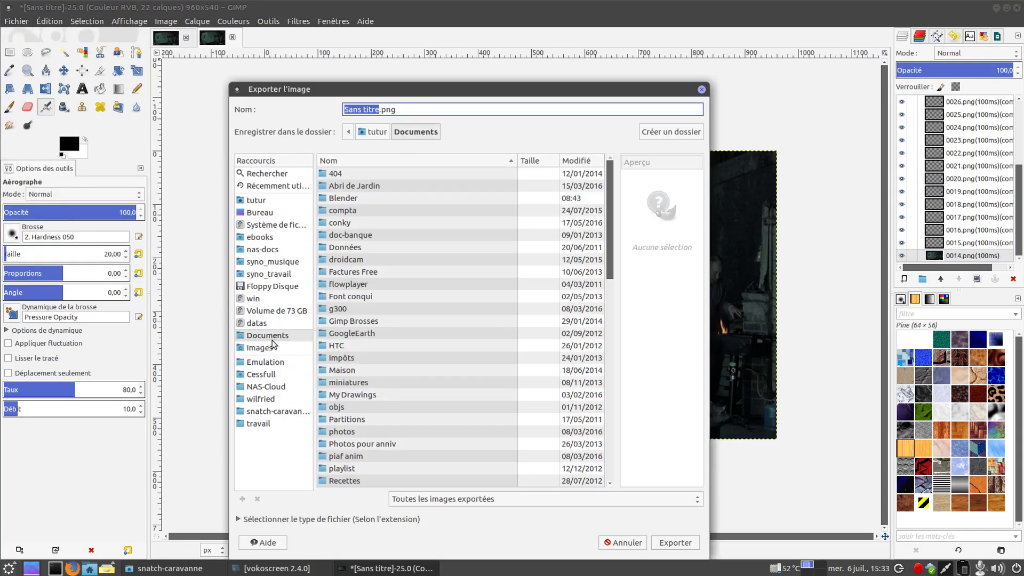
left_click(269, 411)
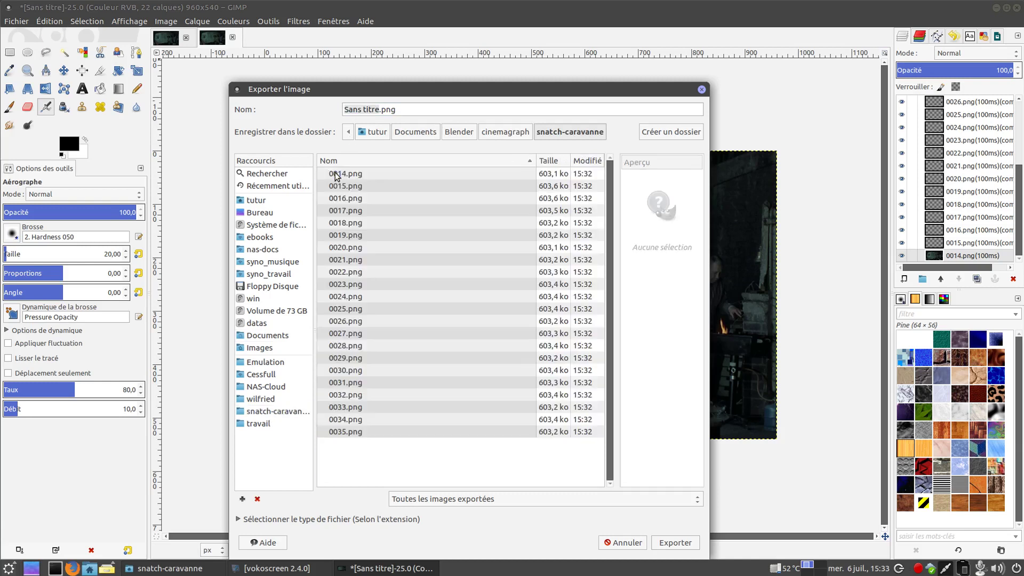
left_click(580, 137)
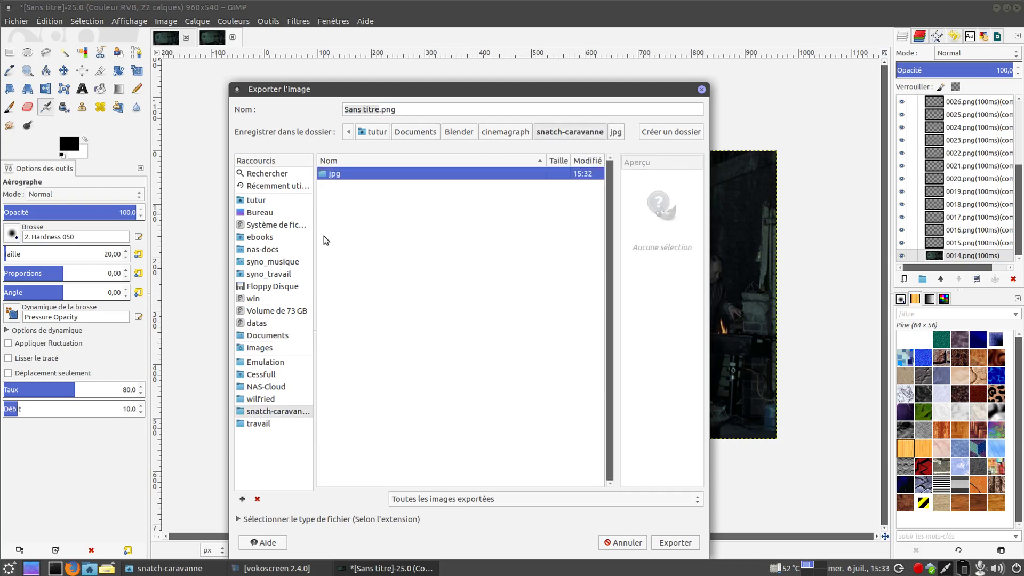
left_click(403, 113)
key("ctrl+a")
type("s")
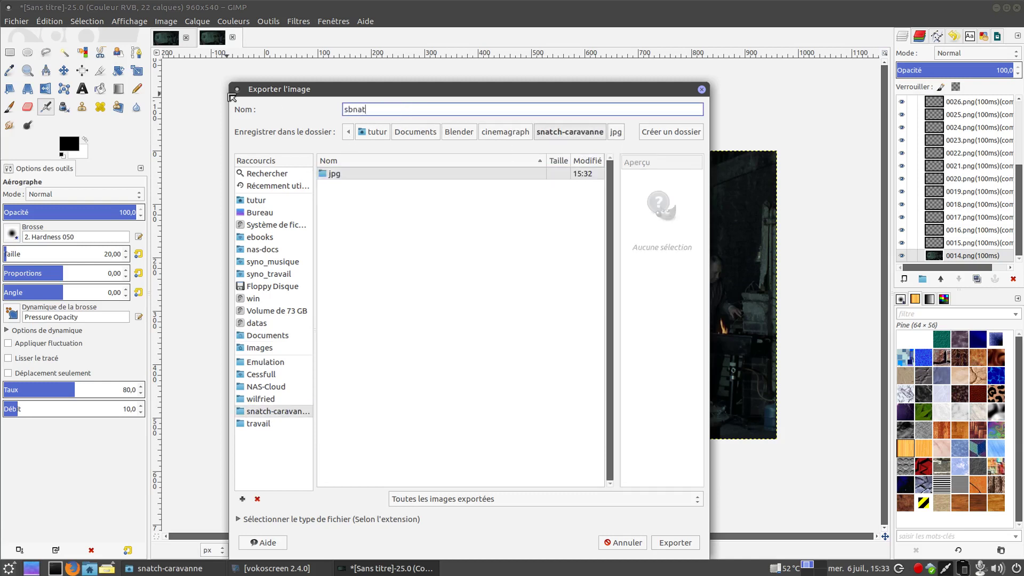
type("bnatch")
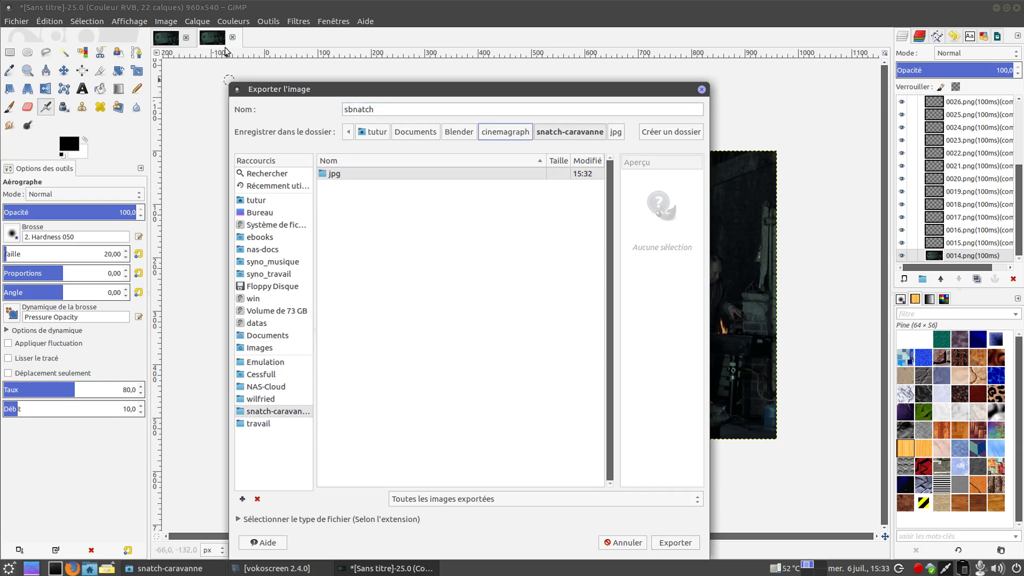
double_click(345, 113)
type("snatch")
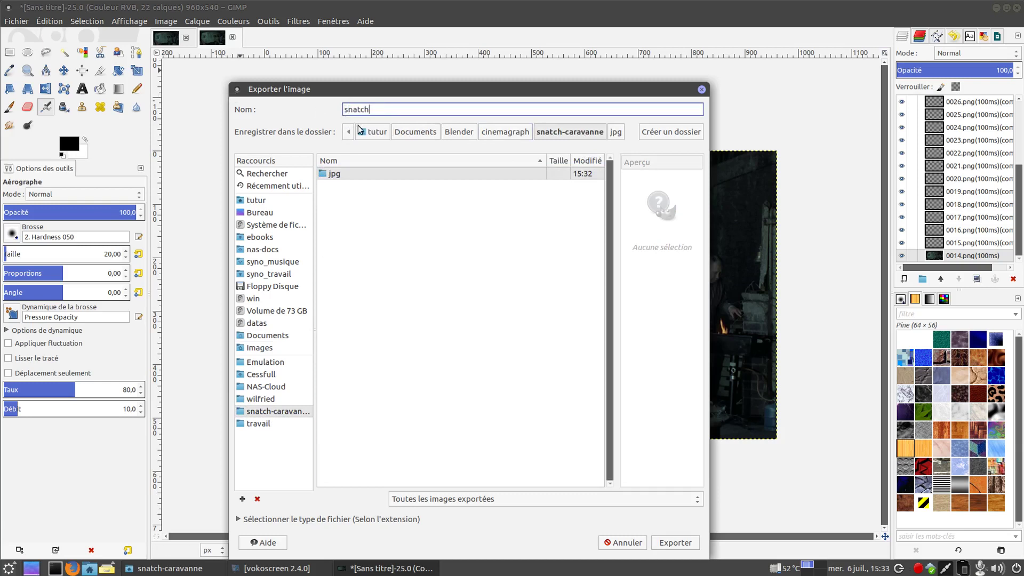
type(".gif")
key("Return")
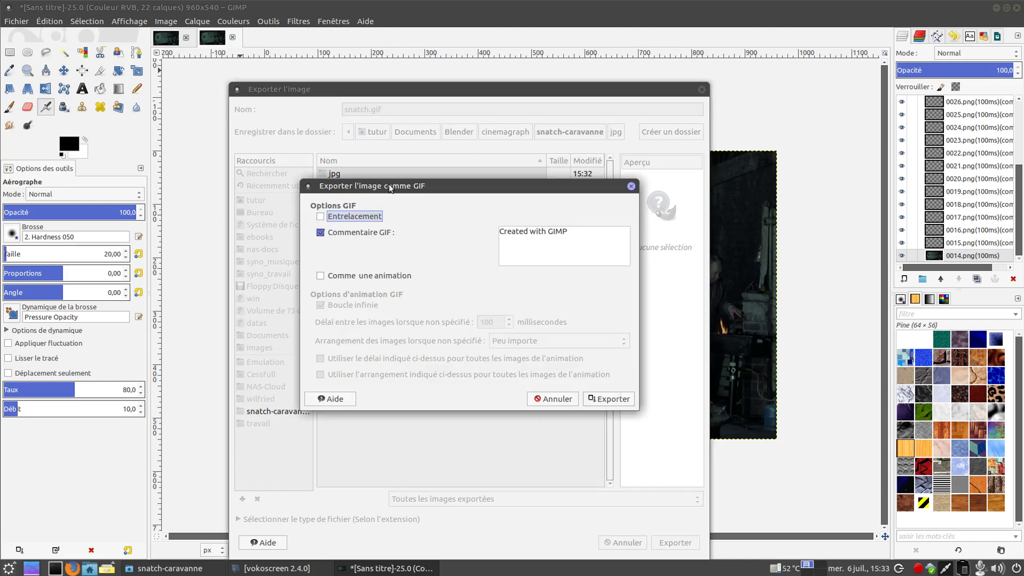
- Export the GIF as an animation with a 40 ms delay between frames, and quit GIMP discarding the unsaved changes
left_click(321, 276)
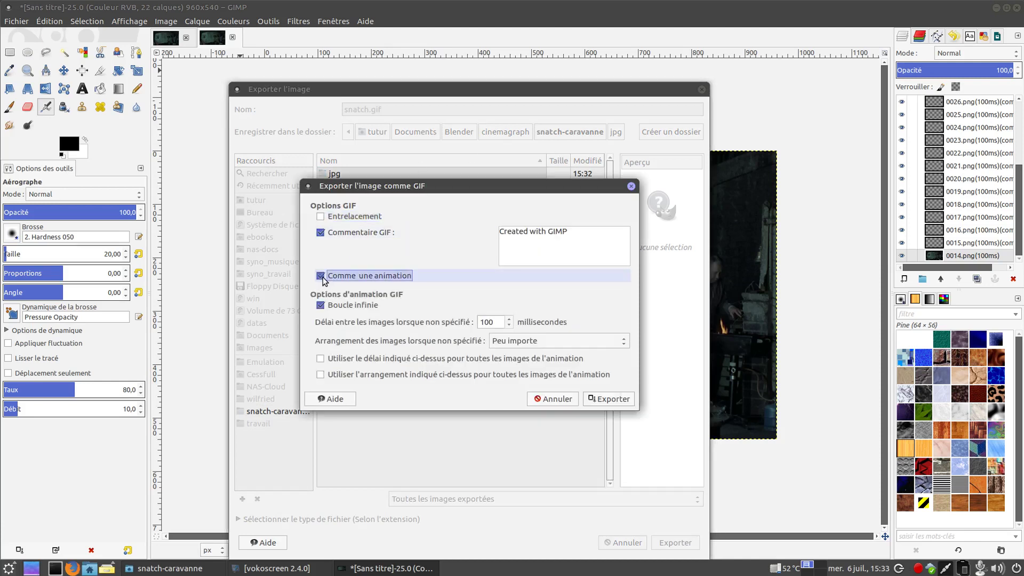
double_click(479, 323)
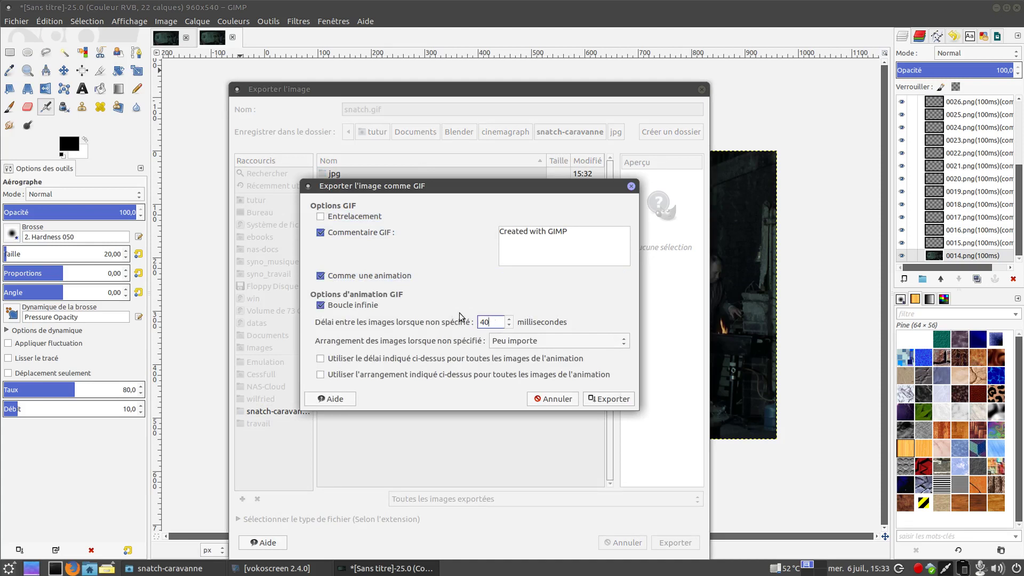
left_click(601, 399)
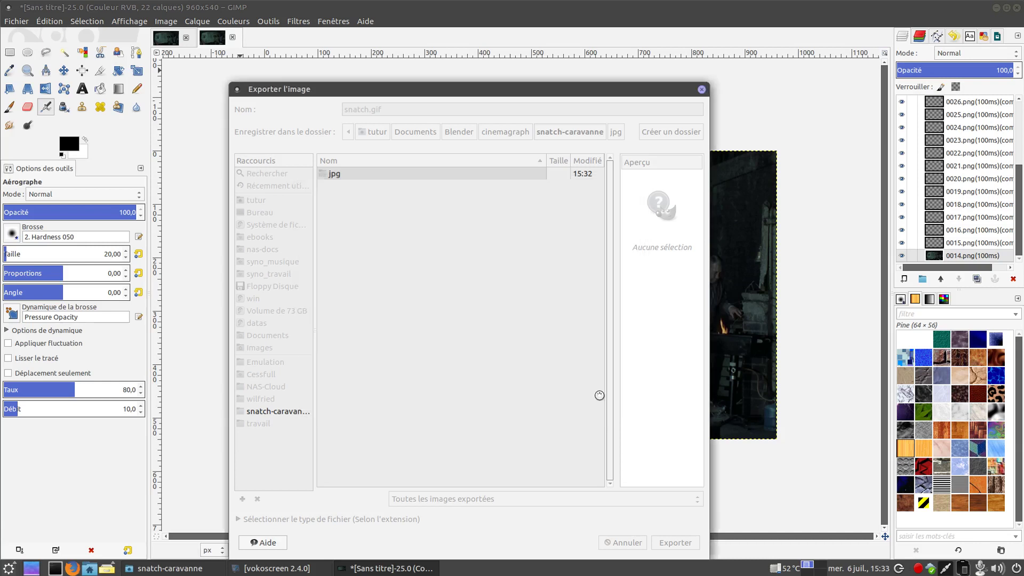
left_click(1015, 8)
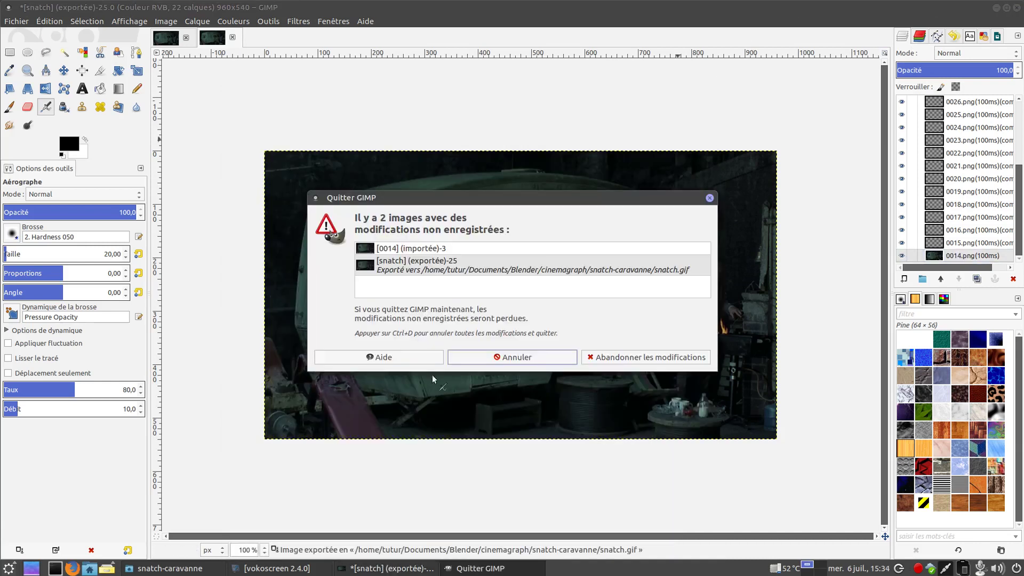
left_click(647, 357)
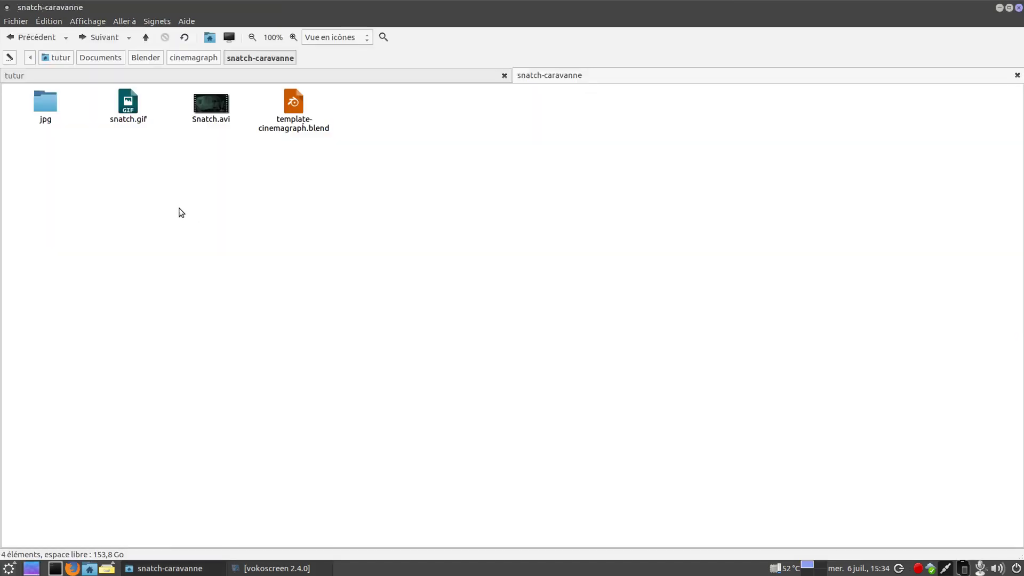
- Open snatch.gif from the snatch-caravanne folder to view the finished cinemagraph
left_click(125, 111)
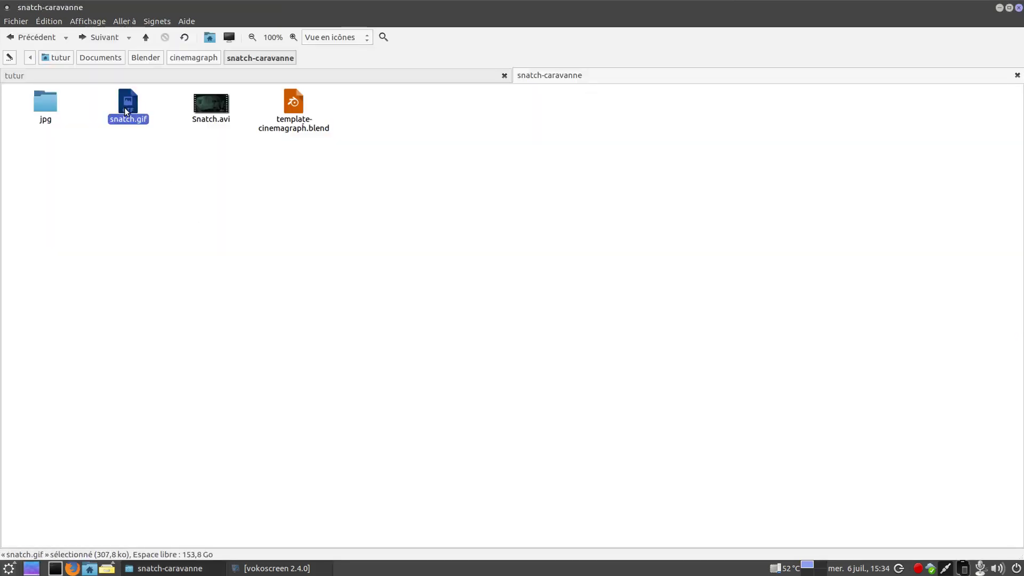
left_click(154, 303)
left_click(131, 104)
double_click(128, 105)
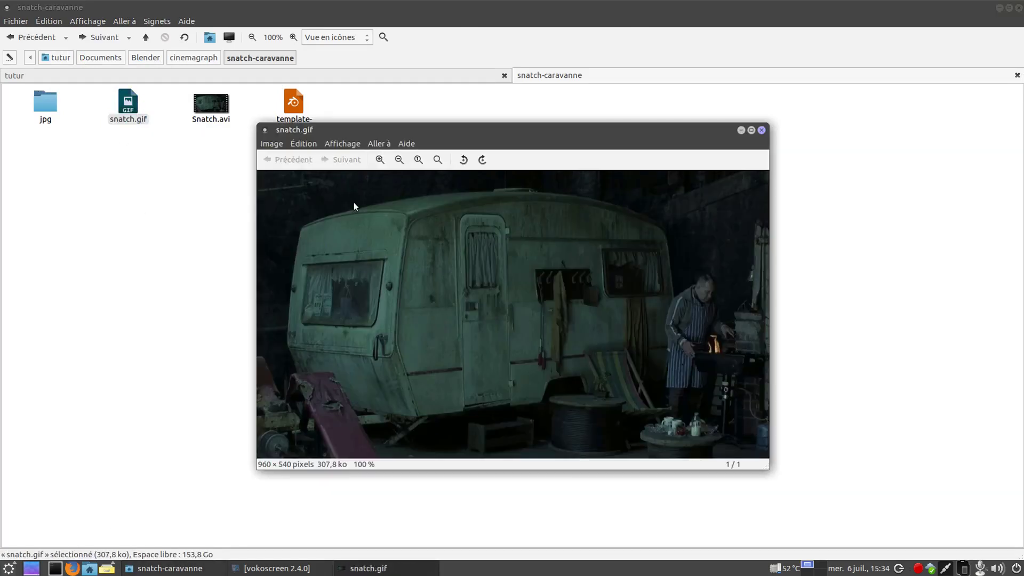